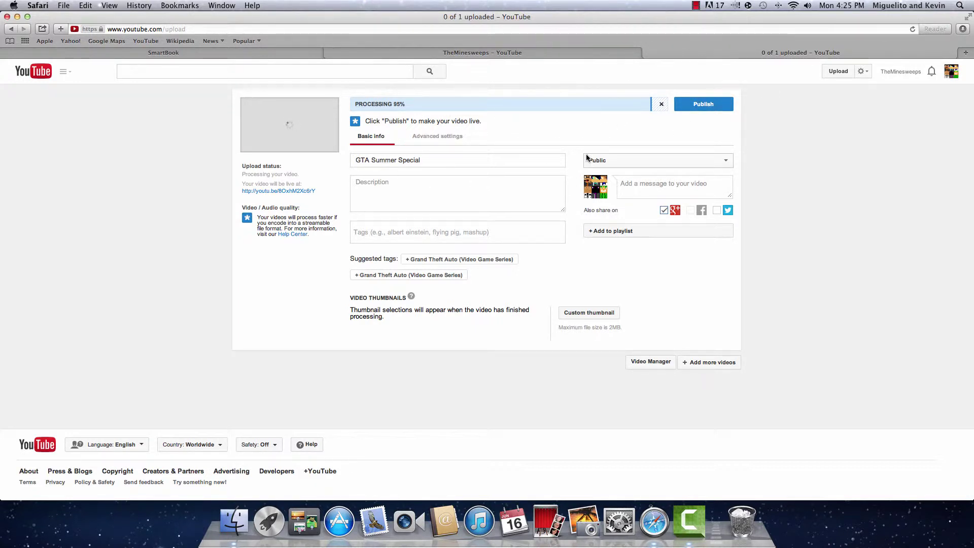
- Publish the uploaded GTA Summer Special video
{"action": "left_click", "coordinate": [688, 106]}
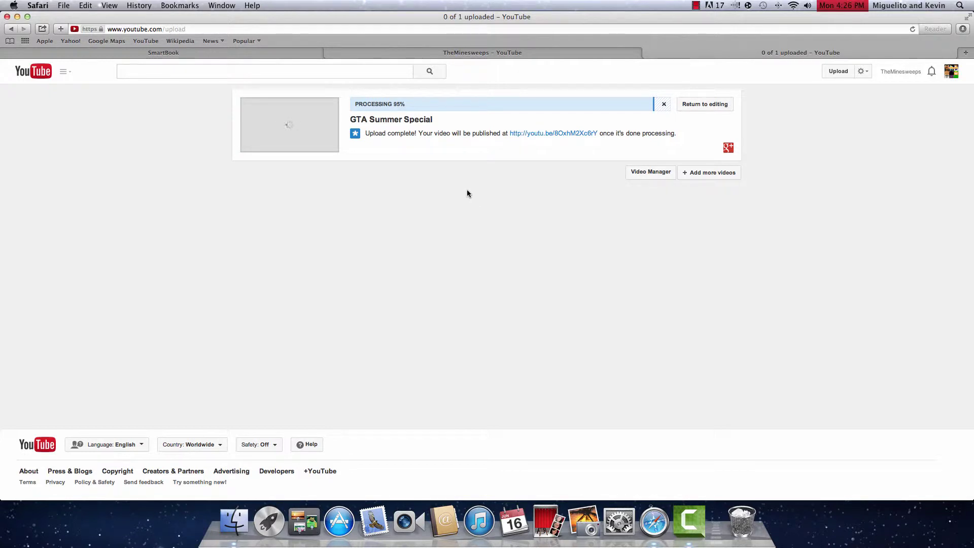
{"action": "left_click_drag", "start_coordinate": [365, 133], "coordinate": [421, 137]}
{"action": "left_click_drag", "start_coordinate": [600, 133], "coordinate": [694, 147]}
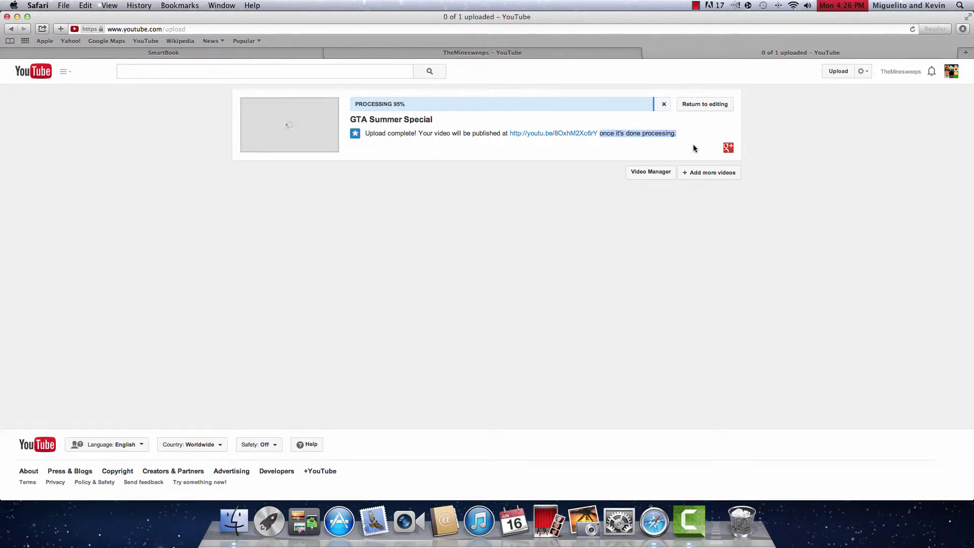
{"action": "left_click", "coordinate": [744, 167]}
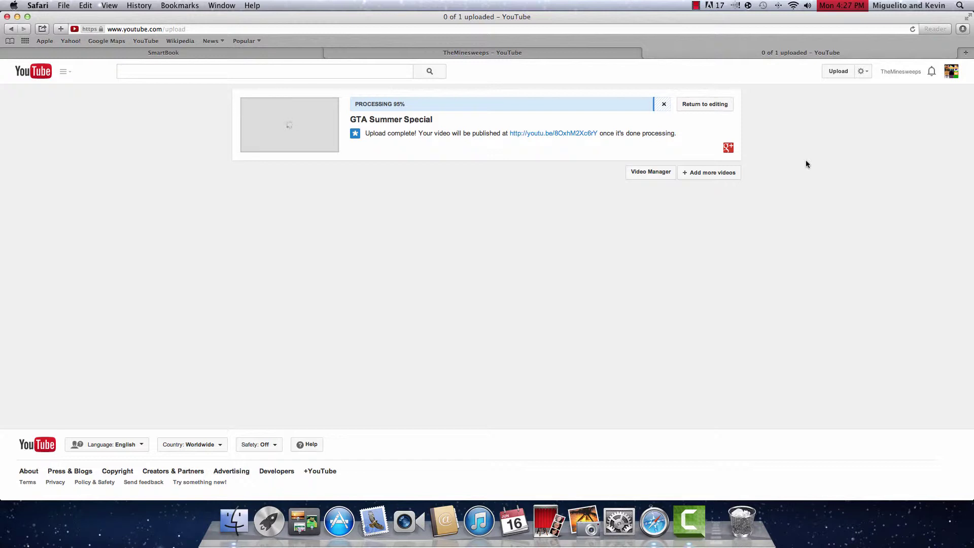
{"action": "right_click", "coordinate": [483, 274]}
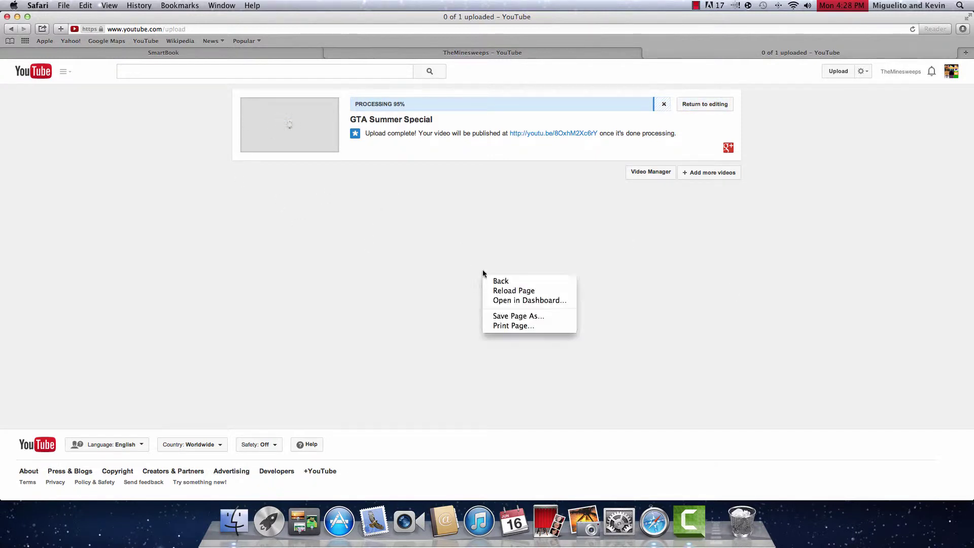
{"action": "left_click", "coordinate": [482, 263]}
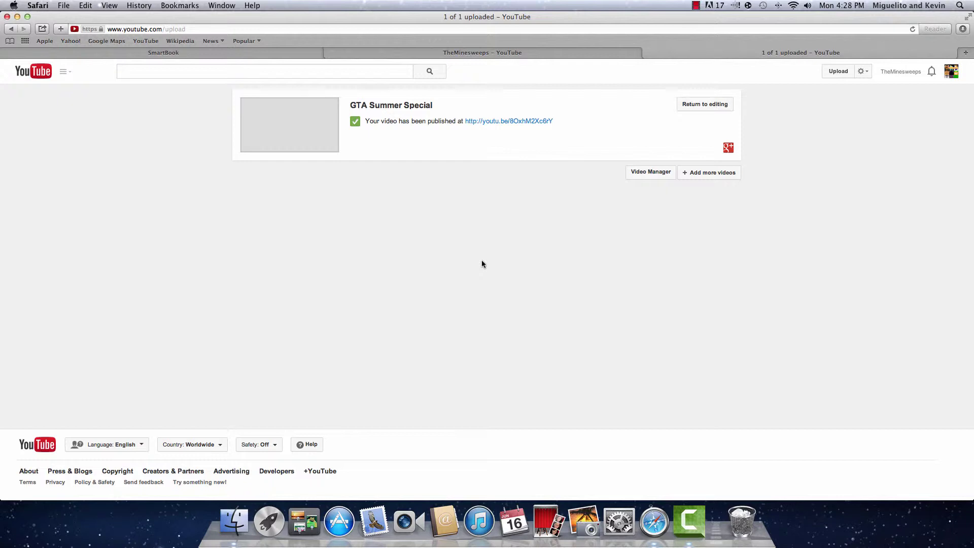
- Open the published GTA Summer Special video from its link and pause playback
{"action": "left_click", "coordinate": [528, 120]}
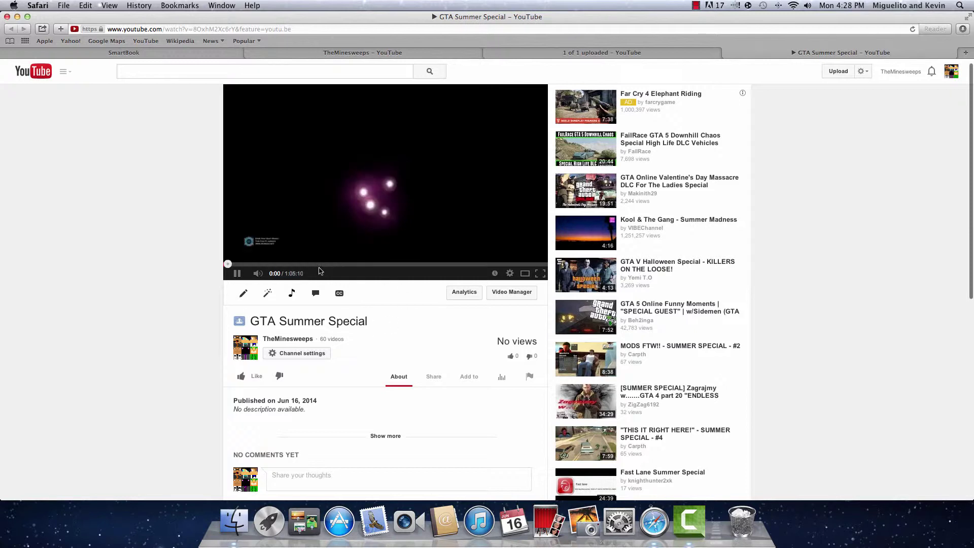
{"action": "left_click", "coordinate": [236, 274]}
- Rename the published video as "Minesweep: GTA Summer Special" and save the new title
{"action": "scroll", "coordinate": [393, 341], "scroll_direction": "down", "scroll_amount": 3}
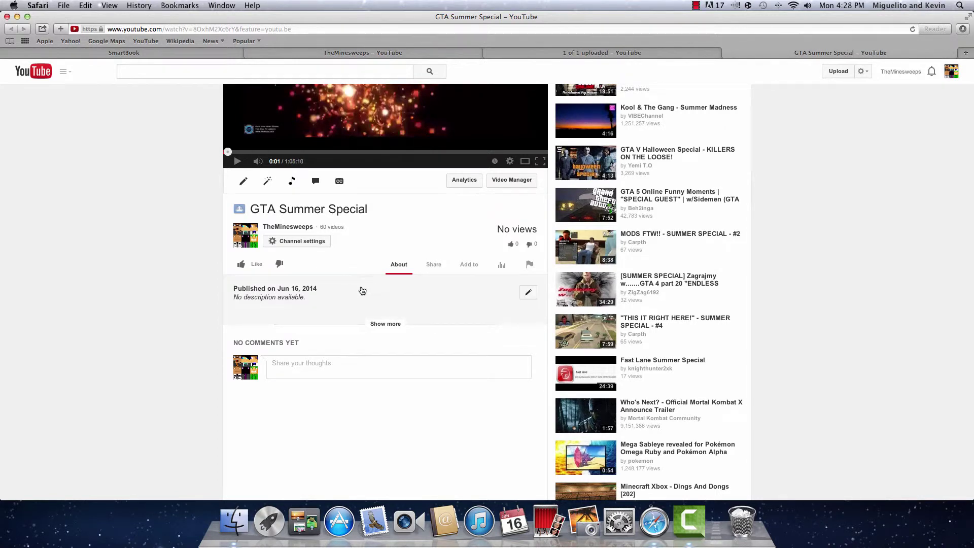
{"action": "mouse_move", "coordinate": [274, 209]}
{"action": "left_click", "coordinate": [381, 207]}
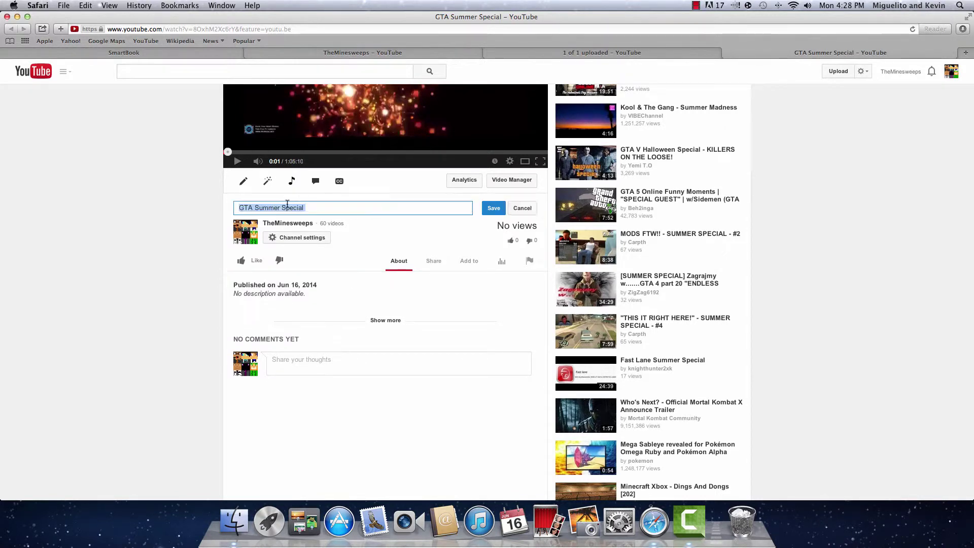
{"action": "key", "text": "Left"}
{"action": "type", "text": "Minesweeo"}
{"action": "key", "text": "BackSpace"}
{"action": "type", "text": "ps"}
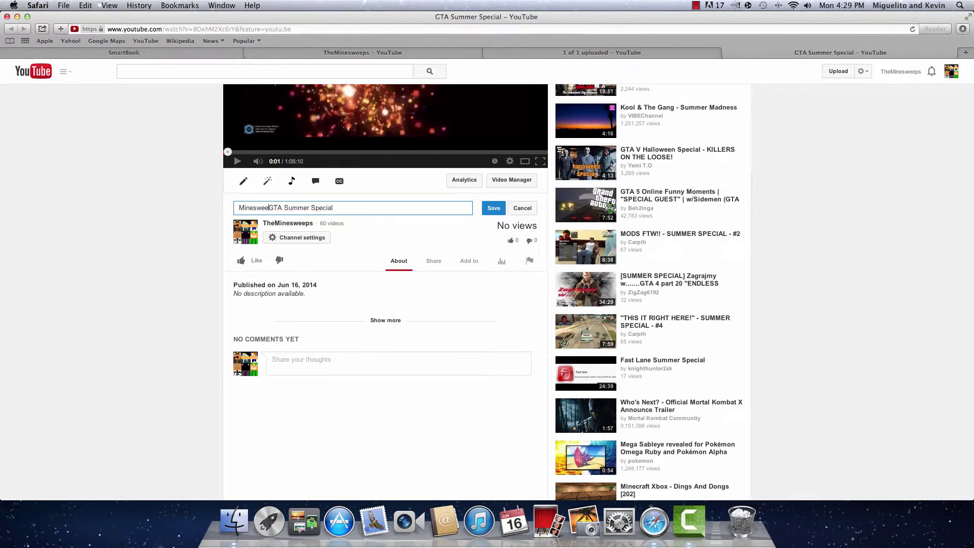
{"action": "key", "text": "BackSpace"}
{"action": "key", "text": "BackSpace"}
{"action": "type", "text": ":"}
{"action": "left_click", "coordinate": [493, 211]}
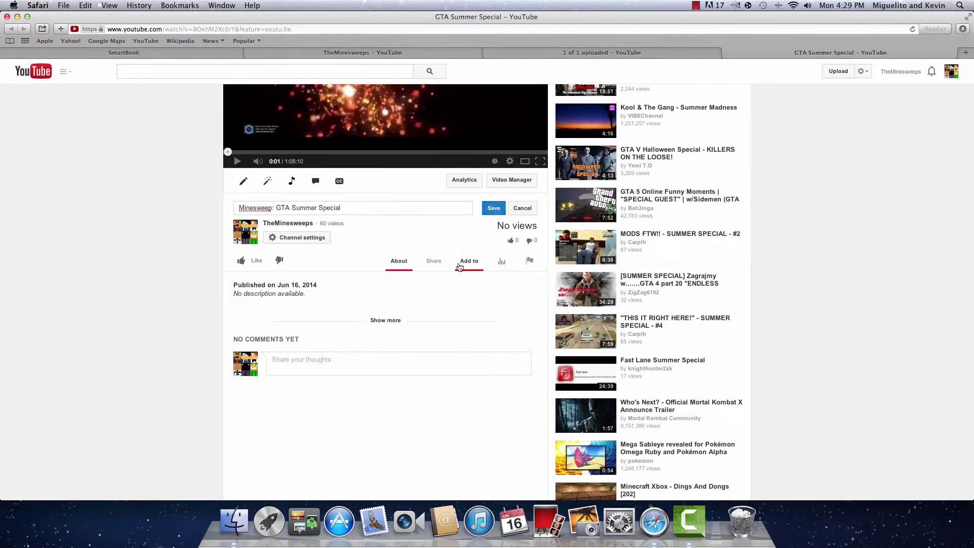
{"action": "left_click", "coordinate": [494, 210]}
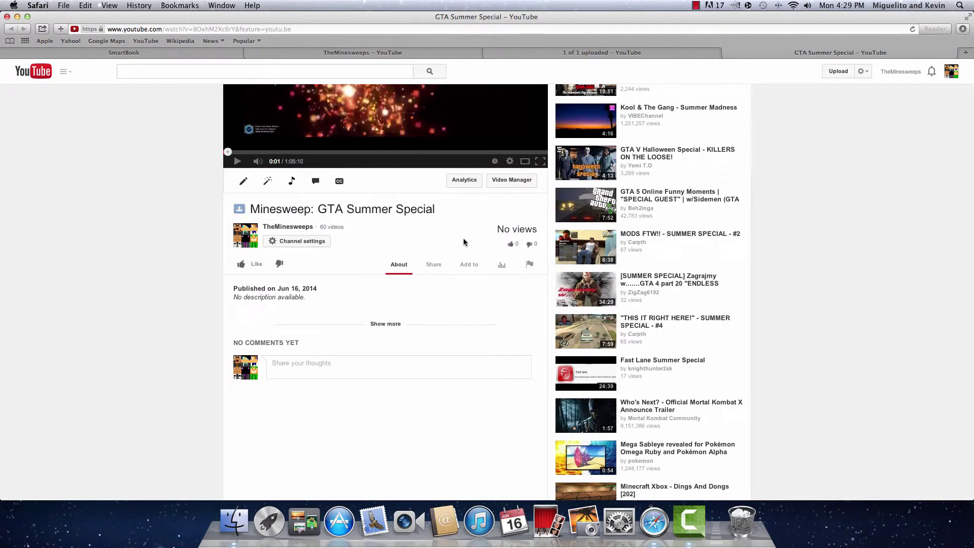
{"action": "mouse_move", "coordinate": [534, 297]}
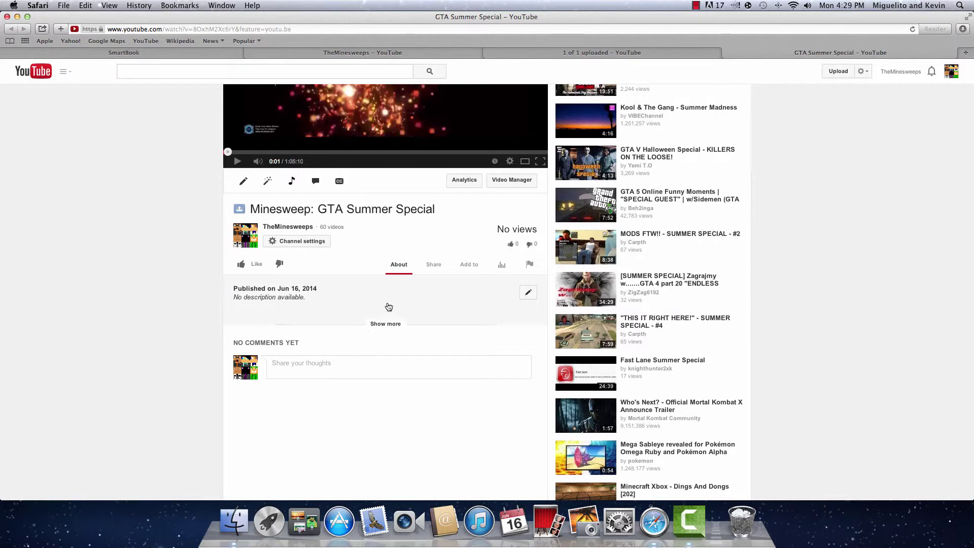
{"action": "left_click", "coordinate": [528, 293]}
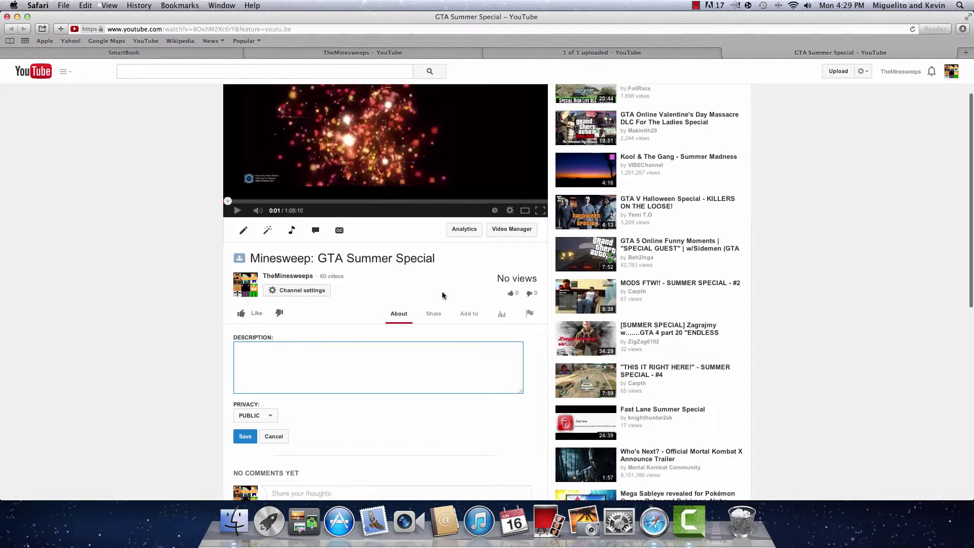
{"action": "scroll", "coordinate": [442, 291], "scroll_direction": "up", "scroll_amount": 3}
{"action": "left_click", "coordinate": [306, 358]}
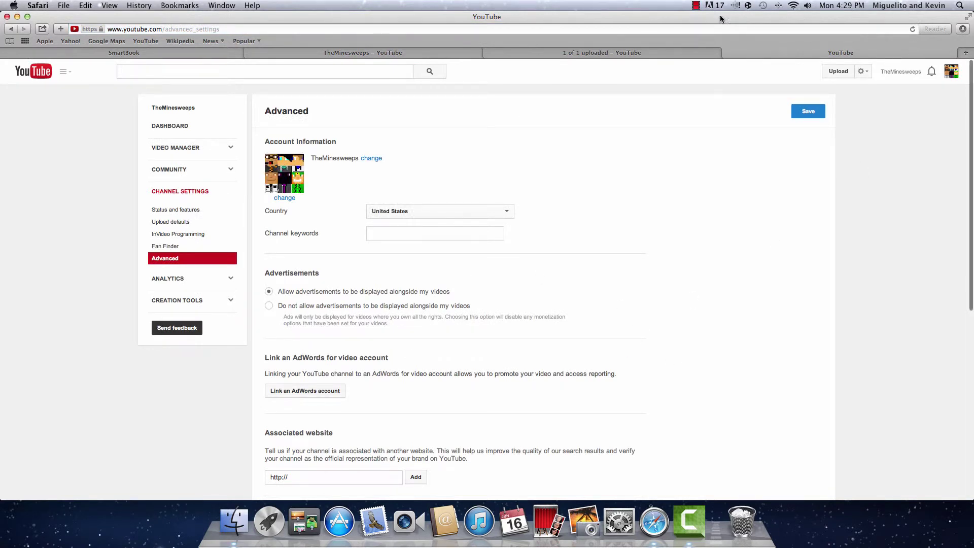
- Delete the duplicate GTA Summer Special upload that is still processing from the Video Manager's uploads
{"action": "left_click", "coordinate": [623, 53]}
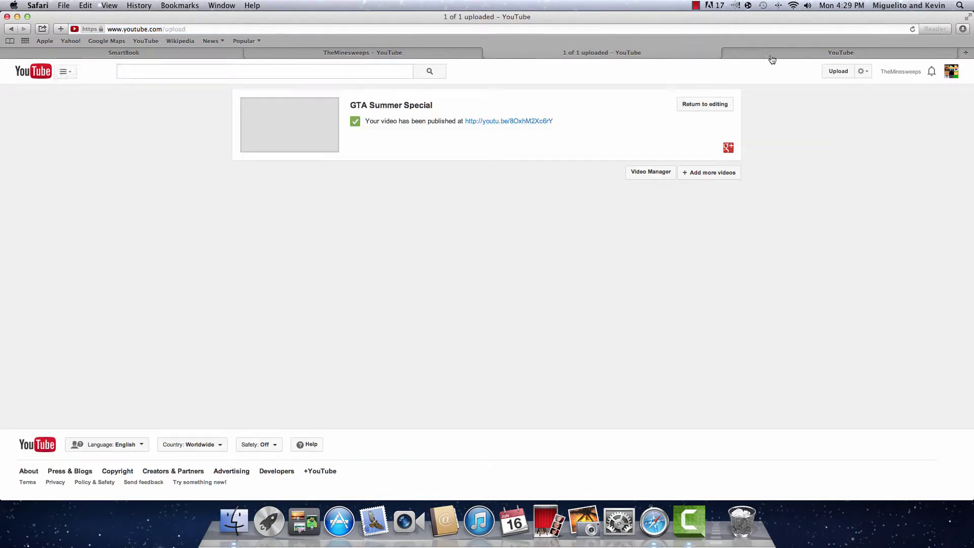
{"action": "left_click", "coordinate": [863, 71]}
{"action": "left_click", "coordinate": [839, 104]}
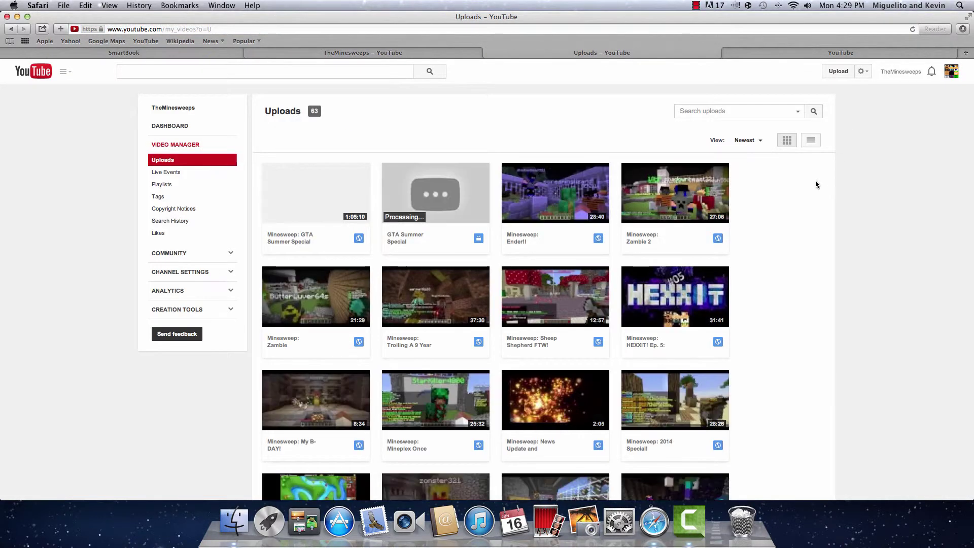
{"action": "mouse_move", "coordinate": [456, 197]}
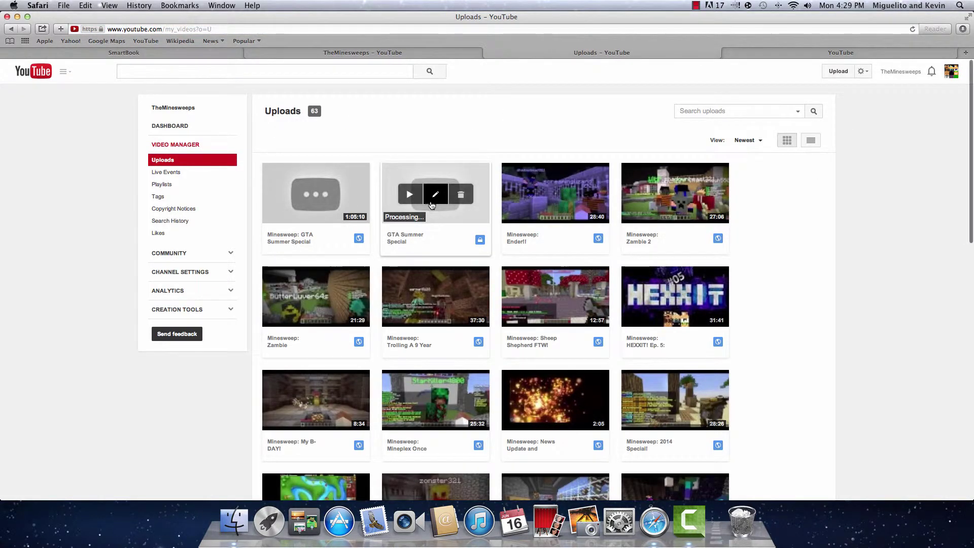
{"action": "left_click", "coordinate": [462, 196]}
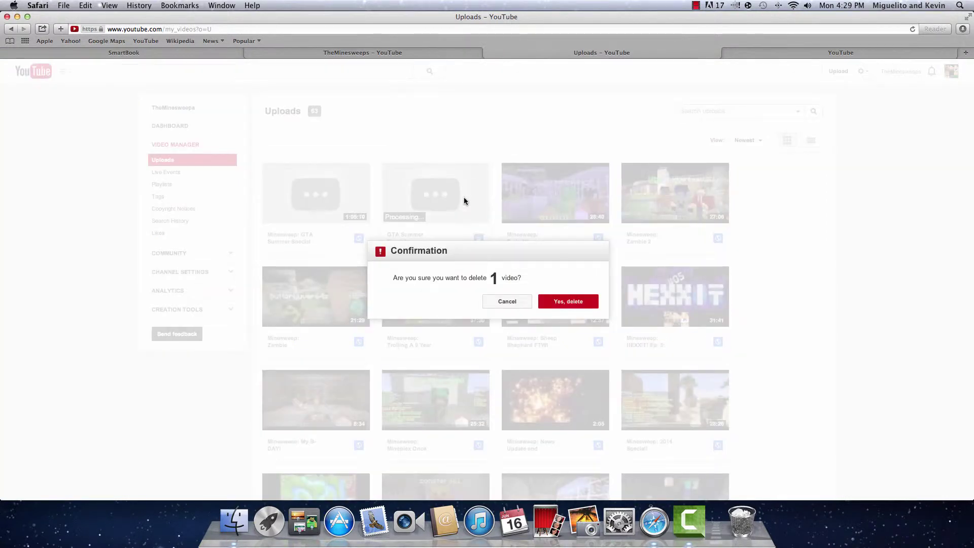
{"action": "left_click", "coordinate": [583, 302]}
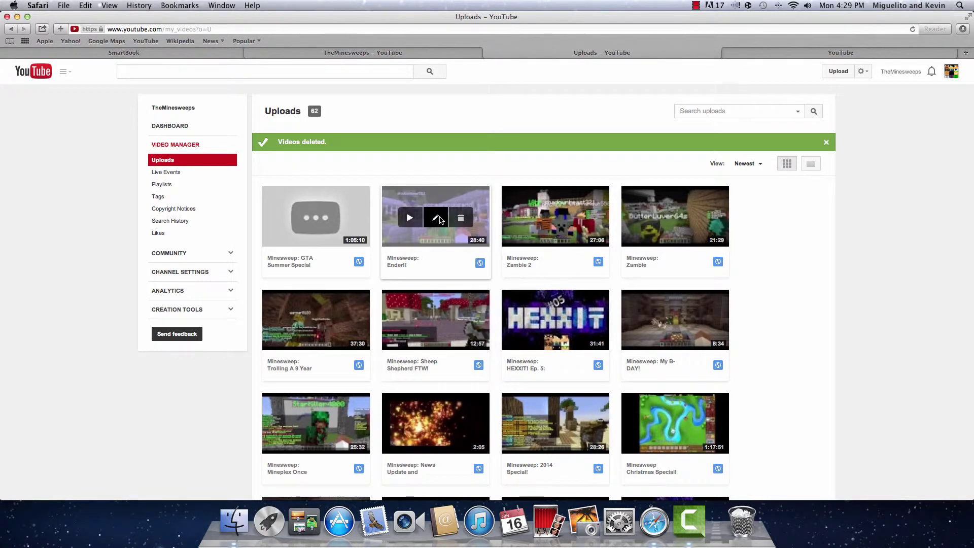
- Open the Minesweep: Ender!! video for editing and copy its description from "People featured in our vids" to the end
{"action": "left_click", "coordinate": [439, 219]}
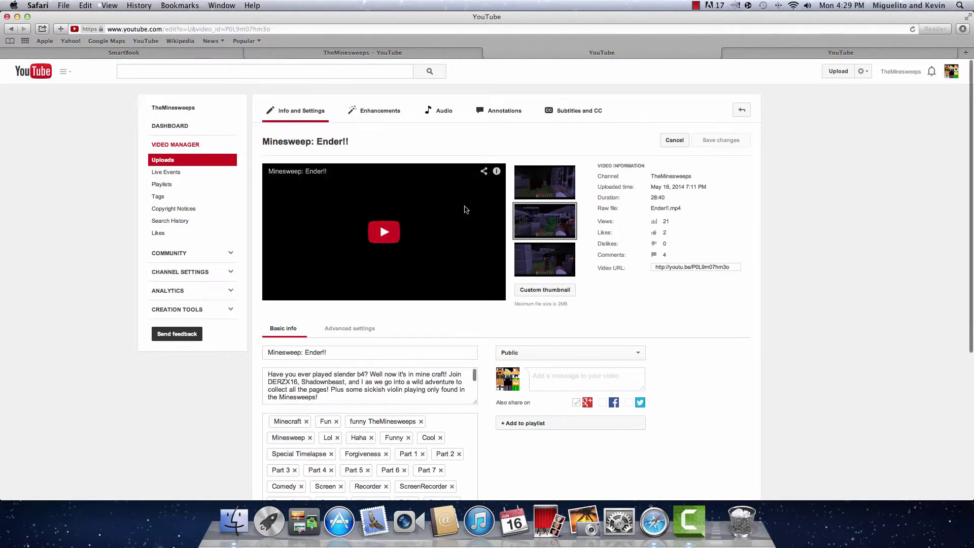
{"action": "scroll", "coordinate": [442, 317], "scroll_direction": "down", "scroll_amount": 5}
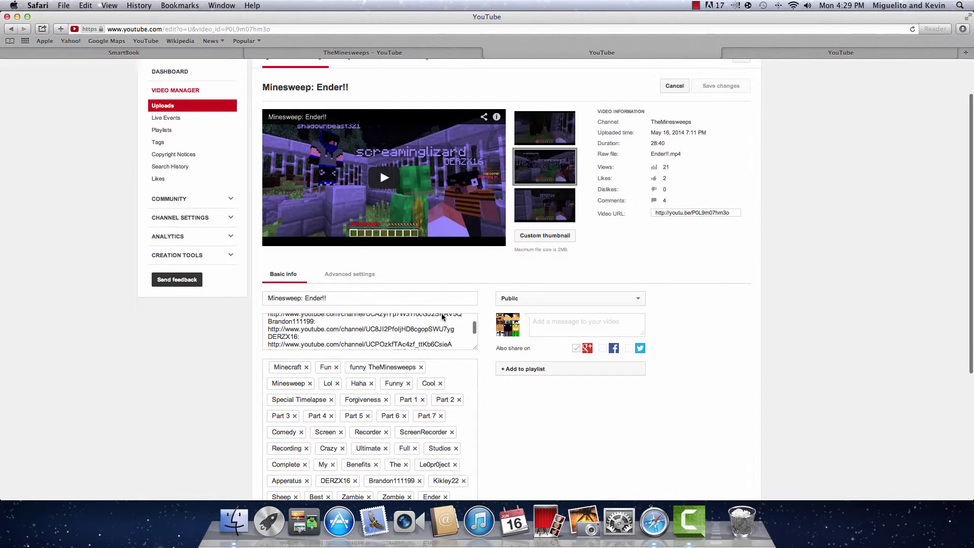
{"action": "scroll", "coordinate": [446, 314], "scroll_direction": "down", "scroll_amount": 5}
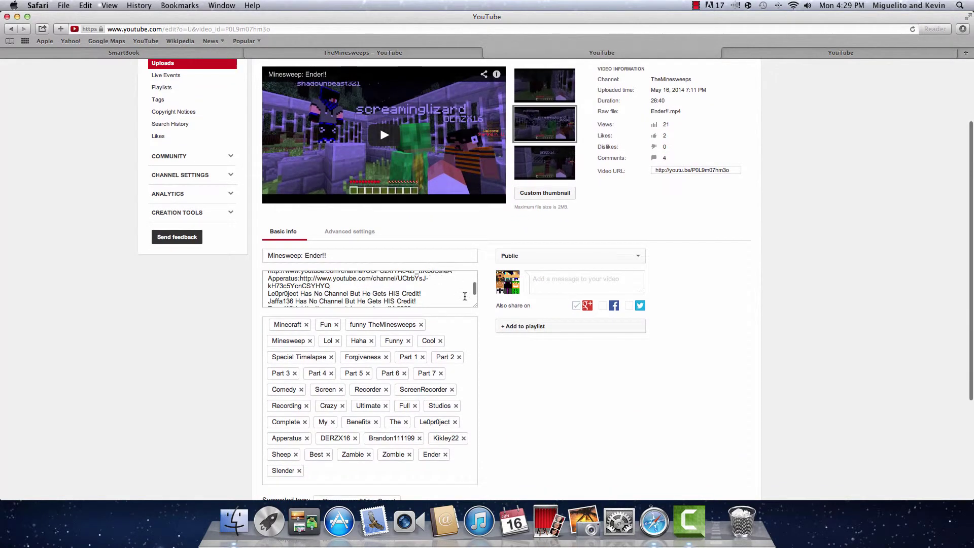
{"action": "scroll", "coordinate": [465, 296], "scroll_direction": "down", "scroll_amount": 5}
{"action": "double_click", "coordinate": [384, 262]}
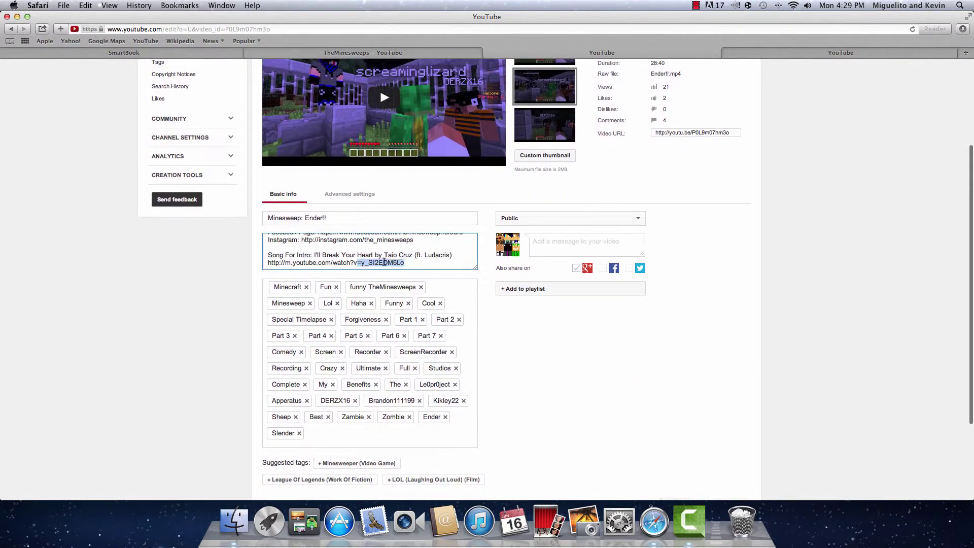
{"action": "left_click_drag", "start_coordinate": [384, 262], "coordinate": [268, 273]}
{"action": "right_click", "coordinate": [275, 259]}
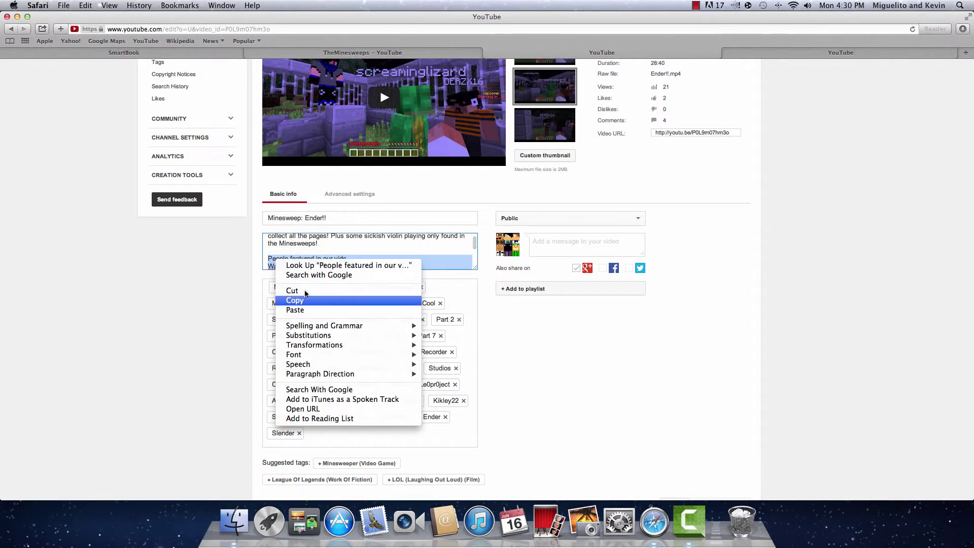
{"action": "left_click", "coordinate": [310, 301]}
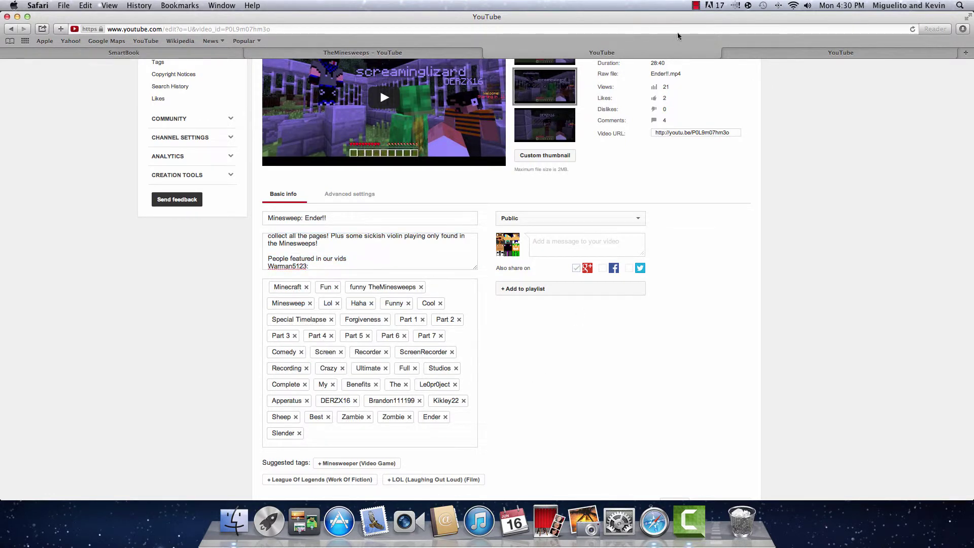
- Go back from the advanced channel settings page and close the TheMinesweeps channel page
{"action": "left_click", "coordinate": [789, 48]}
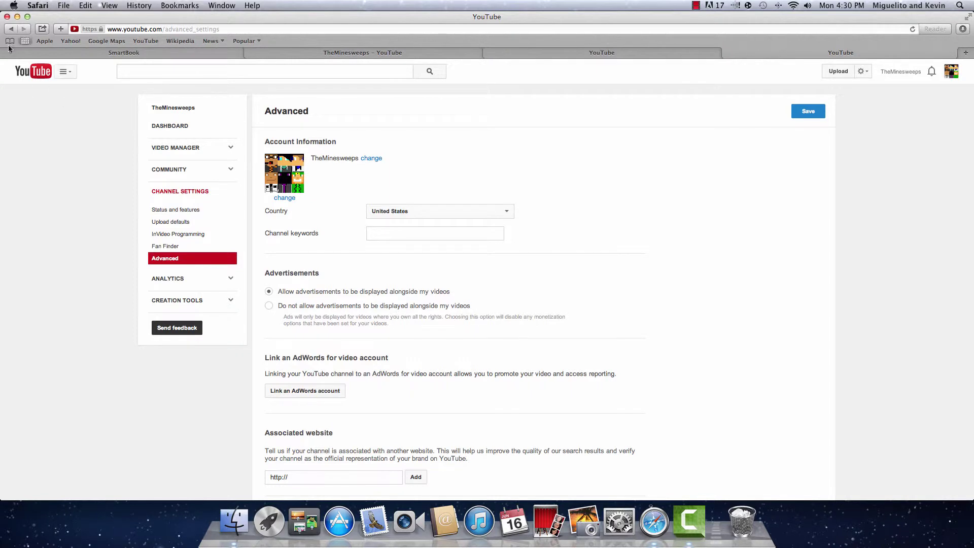
{"action": "left_click", "coordinate": [15, 29]}
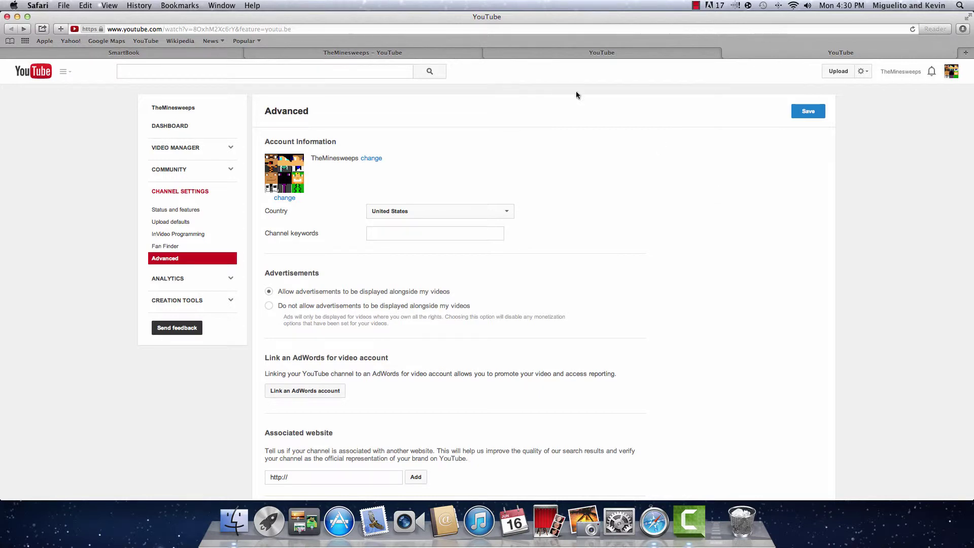
{"action": "left_click", "coordinate": [387, 53]}
{"action": "key", "text": "super+w"}
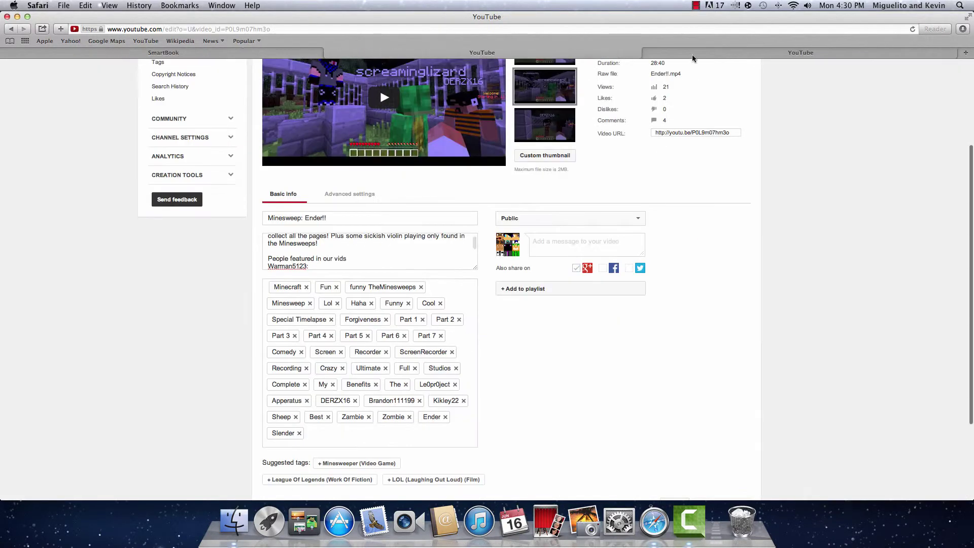
- Open the Minesweep: GTA Summer Special video for editing from the Video Manager's uploads
{"action": "left_click", "coordinate": [692, 53]}
{"action": "scroll", "coordinate": [456, 346], "scroll_direction": "up", "scroll_amount": 10}
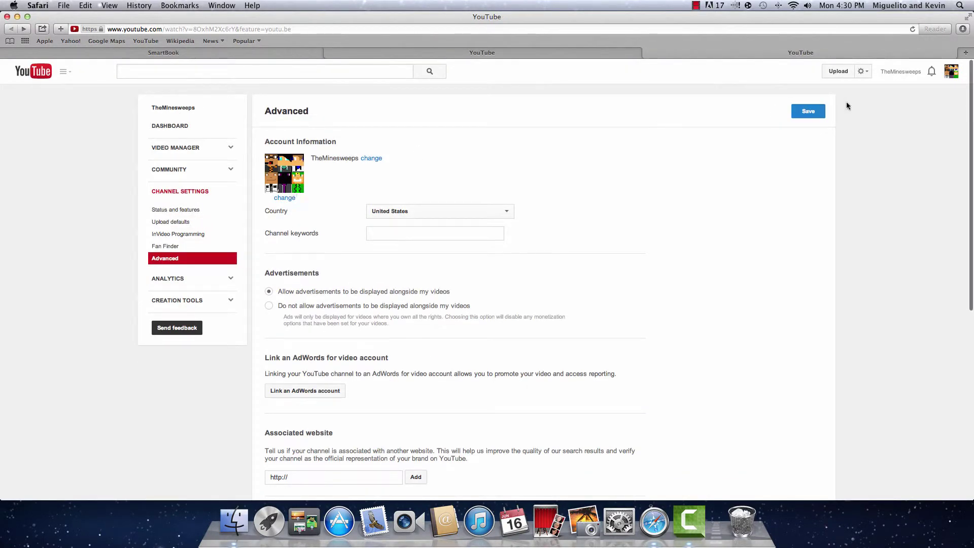
{"action": "left_click", "coordinate": [861, 71]}
{"action": "left_click", "coordinate": [824, 98]}
{"action": "left_click", "coordinate": [318, 195]}
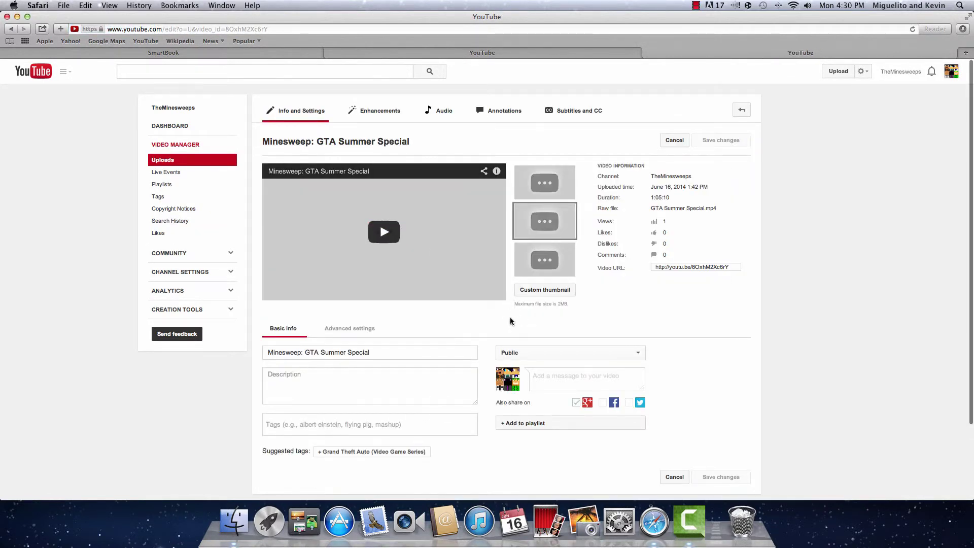
- Paste the copied credits and links into the empty description of Minesweep: GTA Summer Special
{"action": "mouse_move", "coordinate": [548, 198]}
{"action": "left_click", "coordinate": [316, 376]}
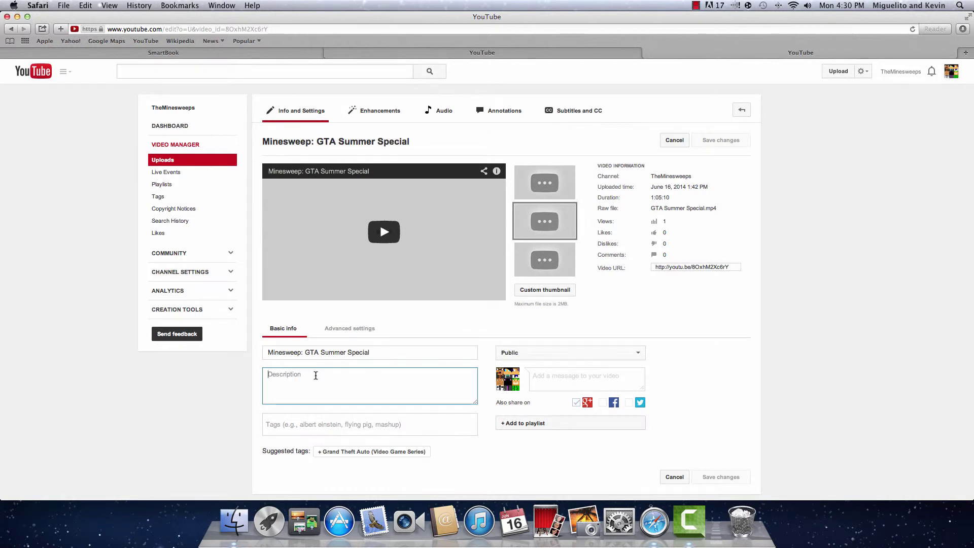
{"action": "key", "text": "super+v"}
{"action": "scroll", "coordinate": [325, 383], "scroll_direction": "up", "scroll_amount": 5}
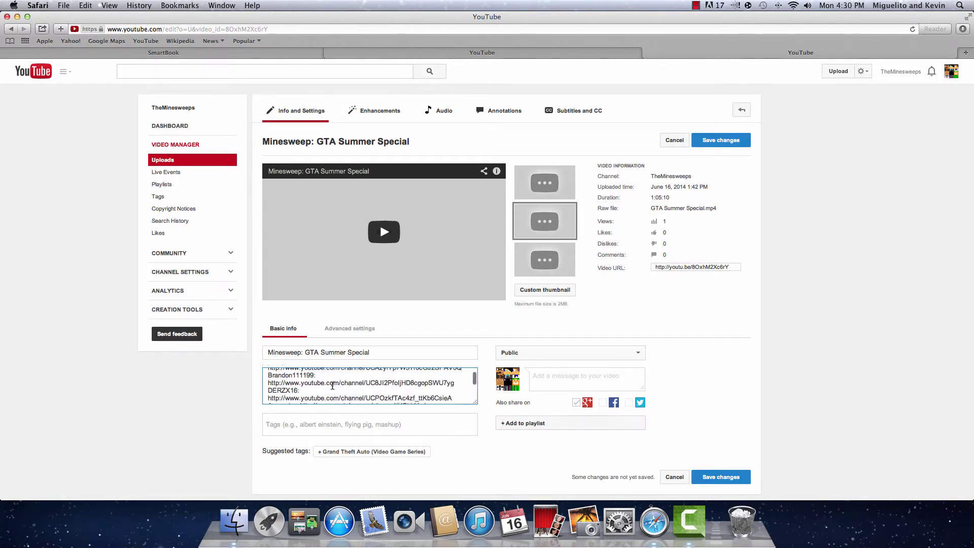
- Begin the description with "Hey guys this isa the episode for the summer! Since you guys have nothing but time, watch our special including 2 days of recordings!"
{"action": "left_click", "coordinate": [267, 374]}
{"action": "key", "text": "Return"}
{"action": "key", "text": "Return"}
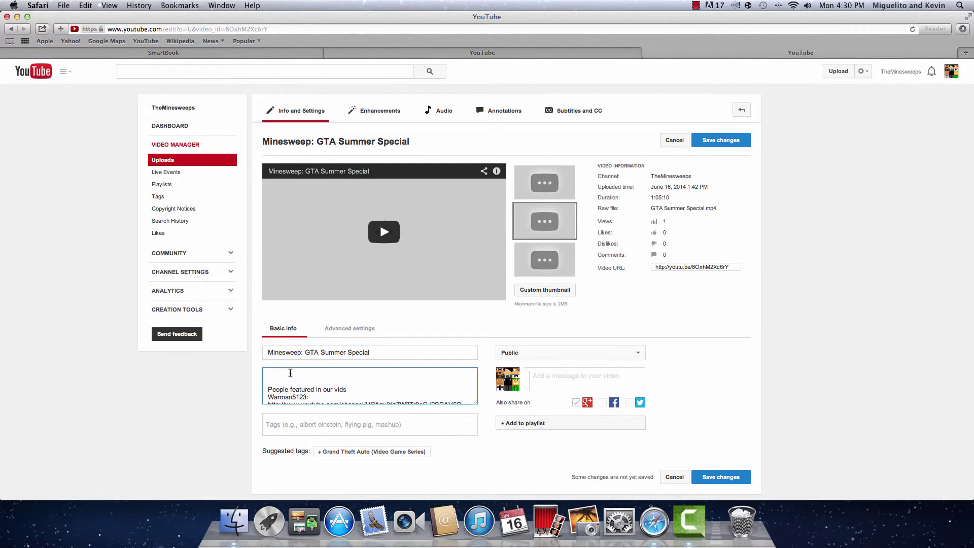
{"action": "type", "text": "Hey guys this isa the episode for the summer! "}
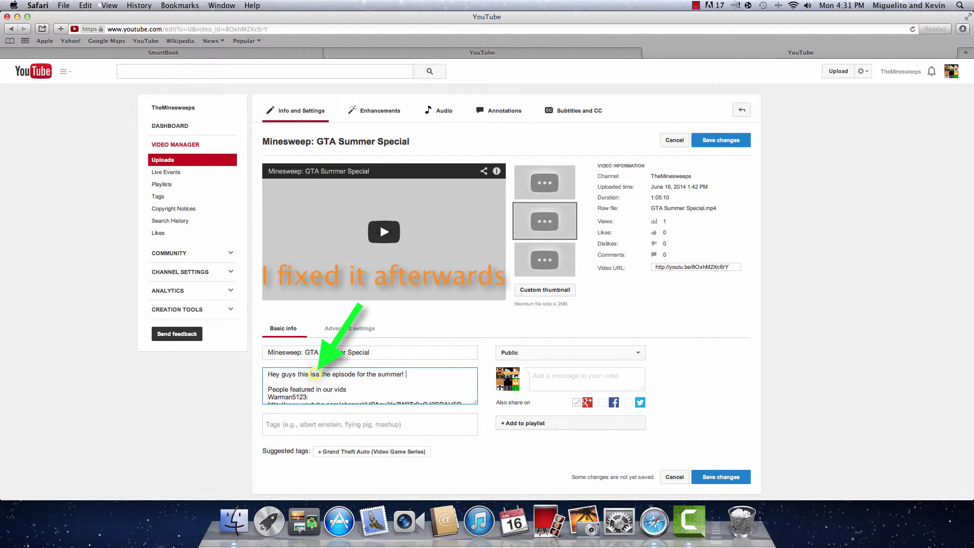
{"action": "type", "text": "Since you guys have nothing but time "}
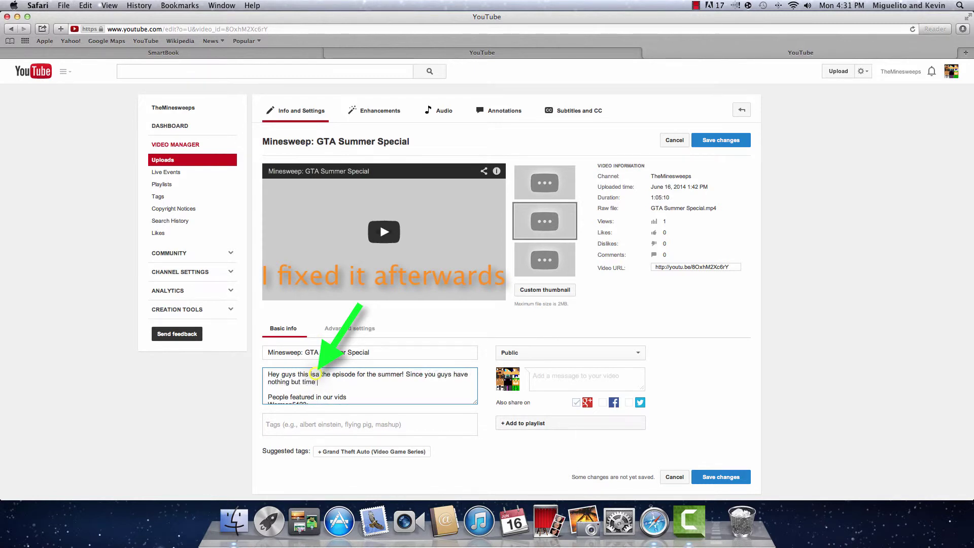
{"action": "type", "text": ", watch a"}
{"action": "type", "text": "ur special including 2 days of recordings!"}
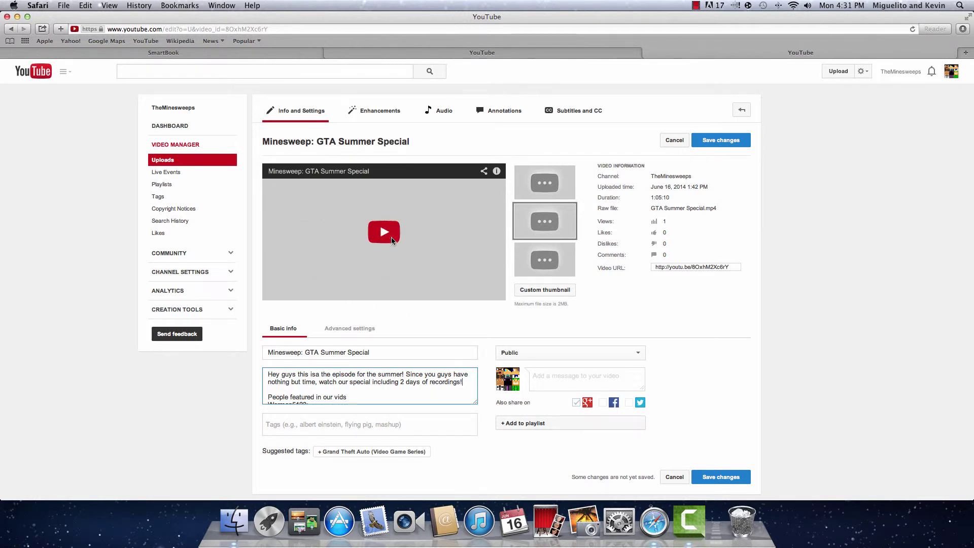
- Copy all tags from the Minesweep: Ender!! video and paste them into the empty tags of Minesweep: GTA Summer Special
{"action": "scroll", "coordinate": [413, 394], "scroll_direction": "down", "scroll_amount": 5}
{"action": "scroll", "coordinate": [413, 391], "scroll_direction": "down", "scroll_amount": 3}
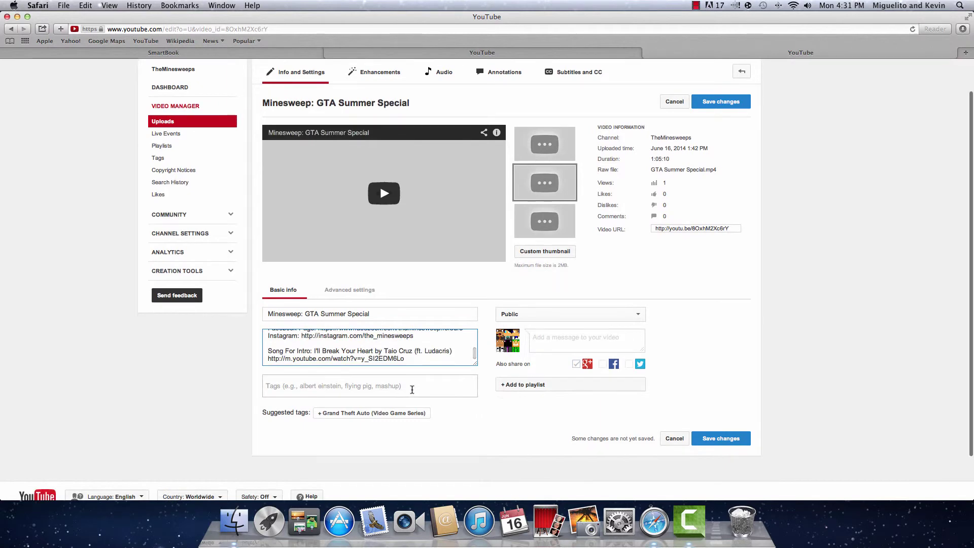
{"action": "left_click", "coordinate": [329, 52]}
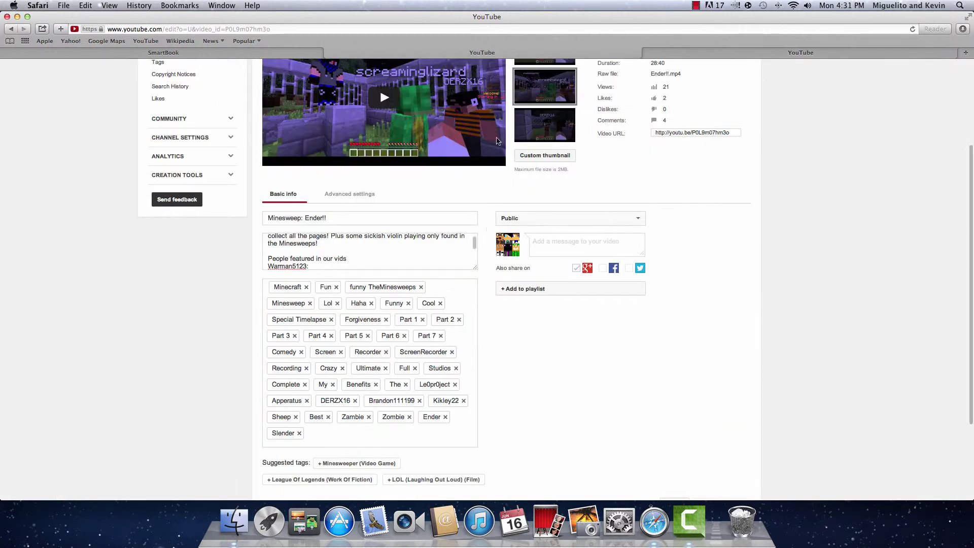
{"action": "left_click", "coordinate": [432, 437]}
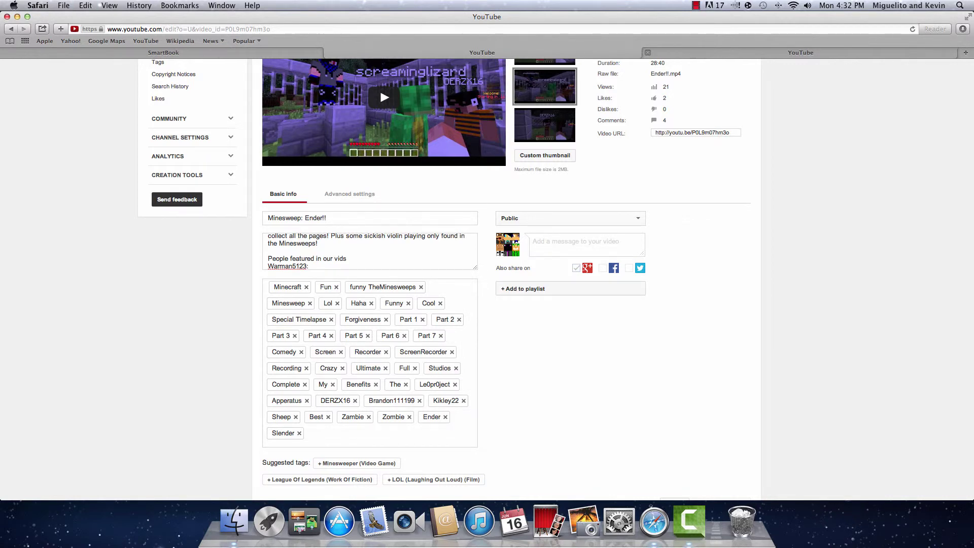
{"action": "left_click", "coordinate": [708, 53]}
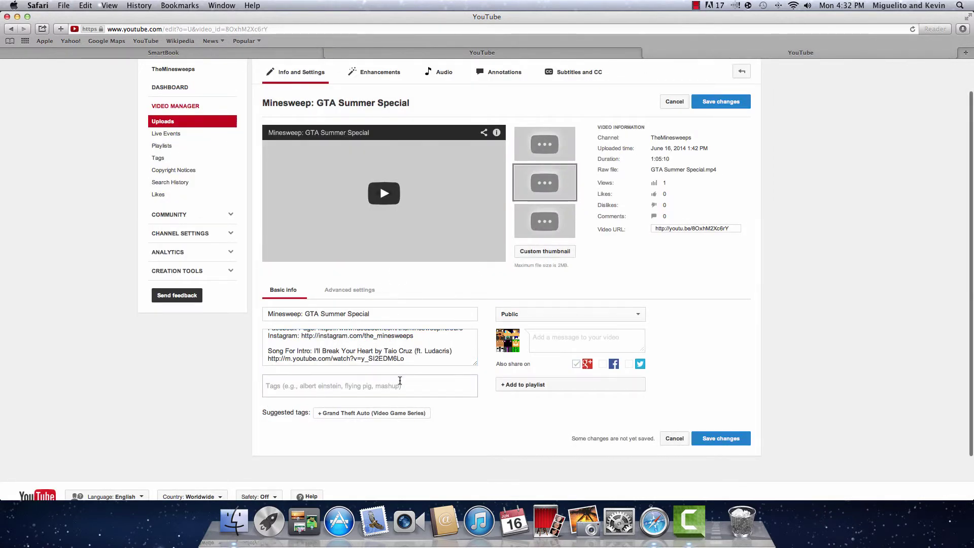
{"action": "key", "text": "super+v"}
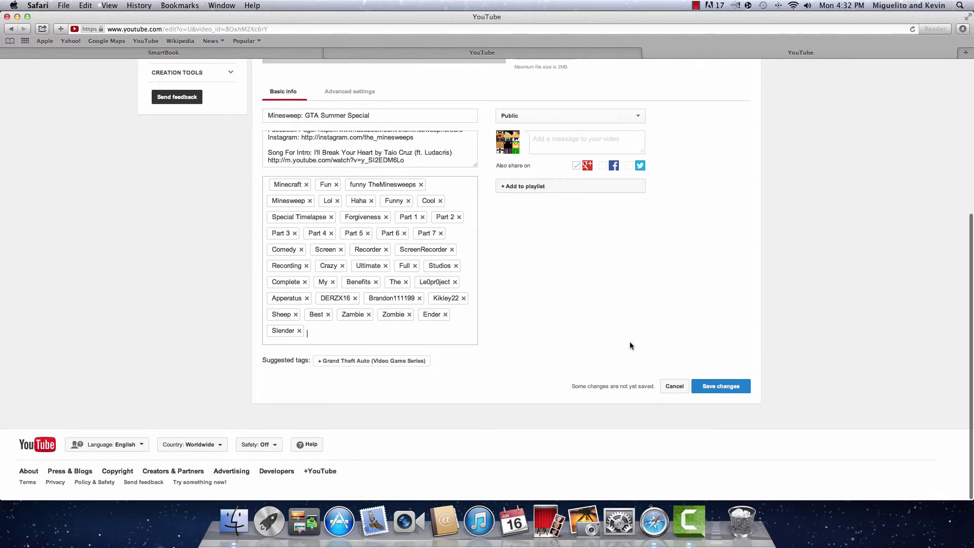
- Add the tags GTA, Summer and Special after the pasted ones
{"action": "scroll", "coordinate": [467, 331], "scroll_direction": "up", "scroll_amount": 5}
{"action": "scroll", "coordinate": [467, 332], "scroll_direction": "down", "scroll_amount": 4}
{"action": "scroll", "coordinate": [466, 334], "scroll_direction": "down", "scroll_amount": 3}
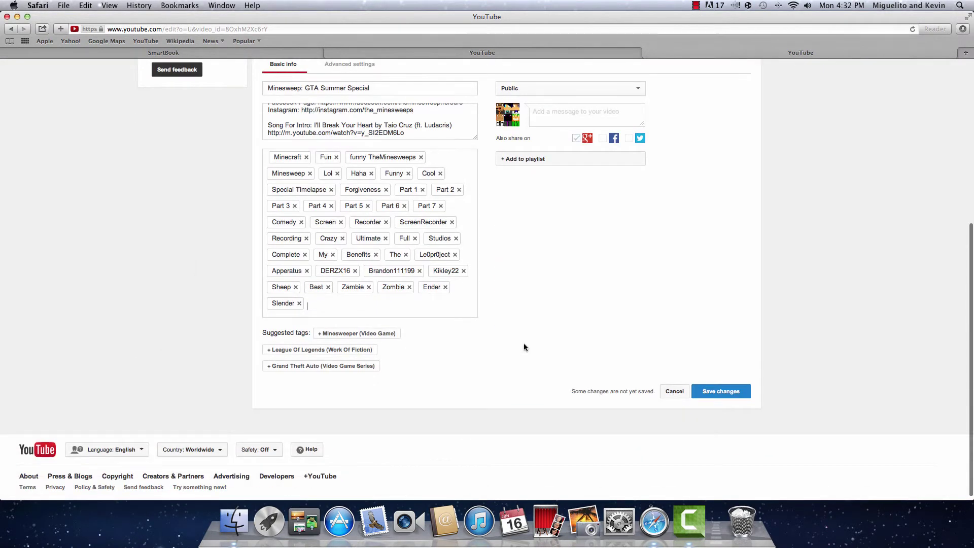
{"action": "type", "text": "GTA"}
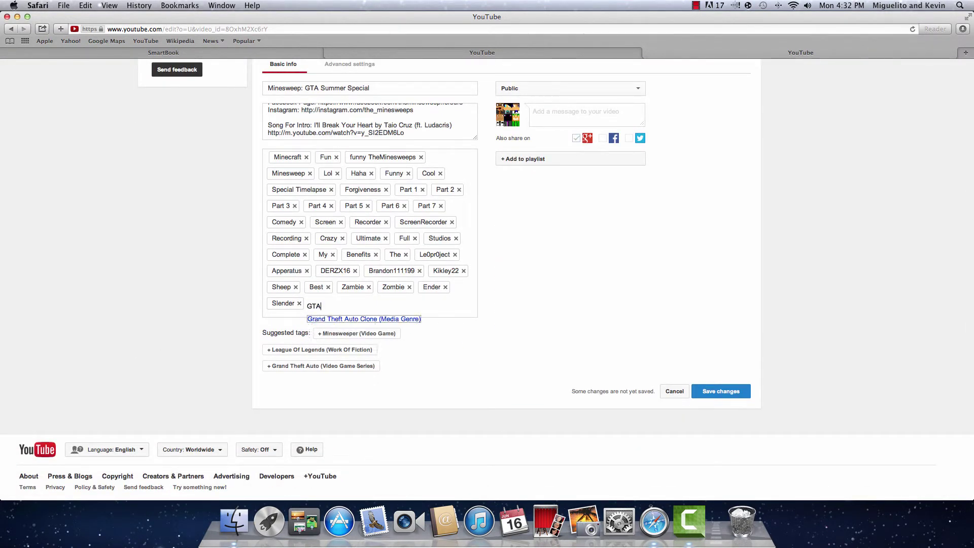
{"action": "key", "text": "Return"}
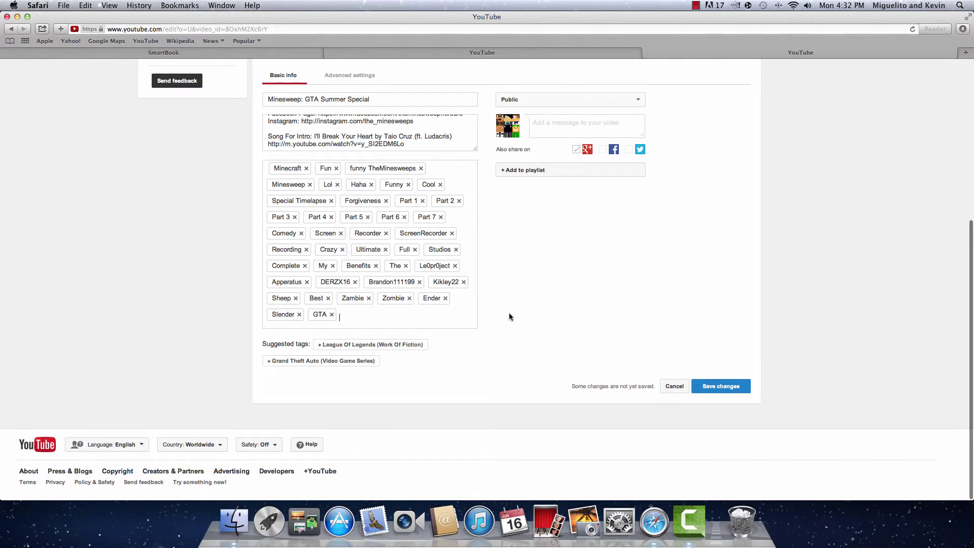
{"action": "type", "text": "Summer"}
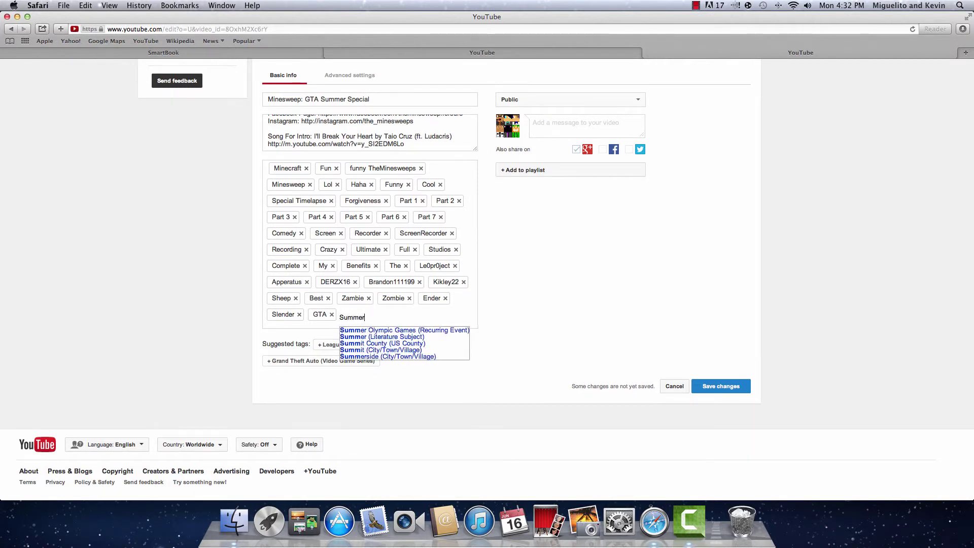
{"action": "key", "text": "Return"}
{"action": "type", "text": "Special"}
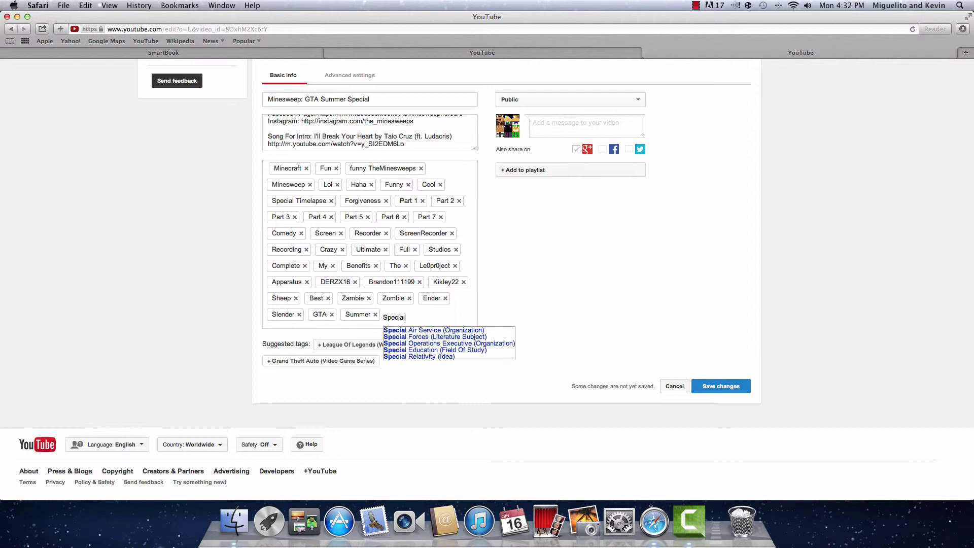
{"action": "key", "text": "Return"}
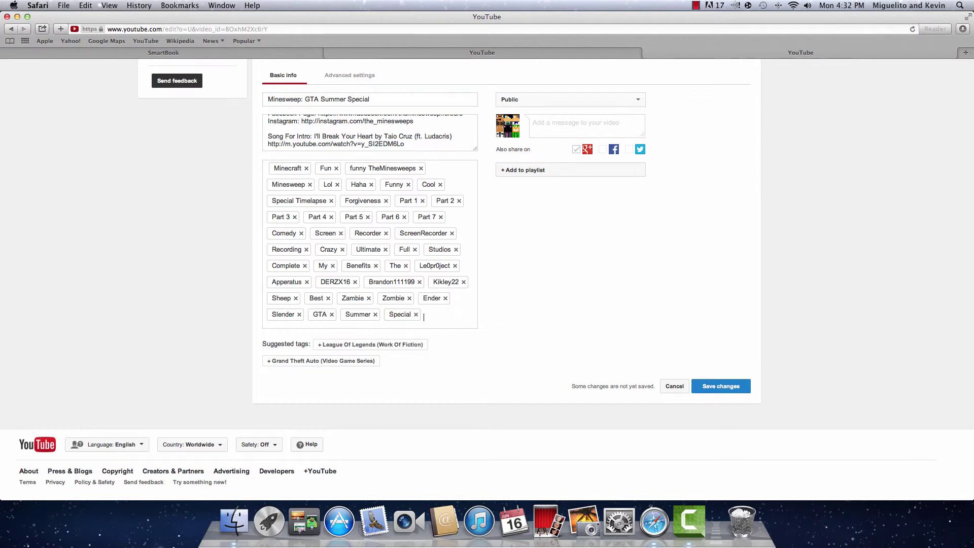
- Remove the Slender and Sheep tags and save the changes to the video
{"action": "left_click", "coordinate": [299, 314]}
{"action": "left_click", "coordinate": [295, 298]}
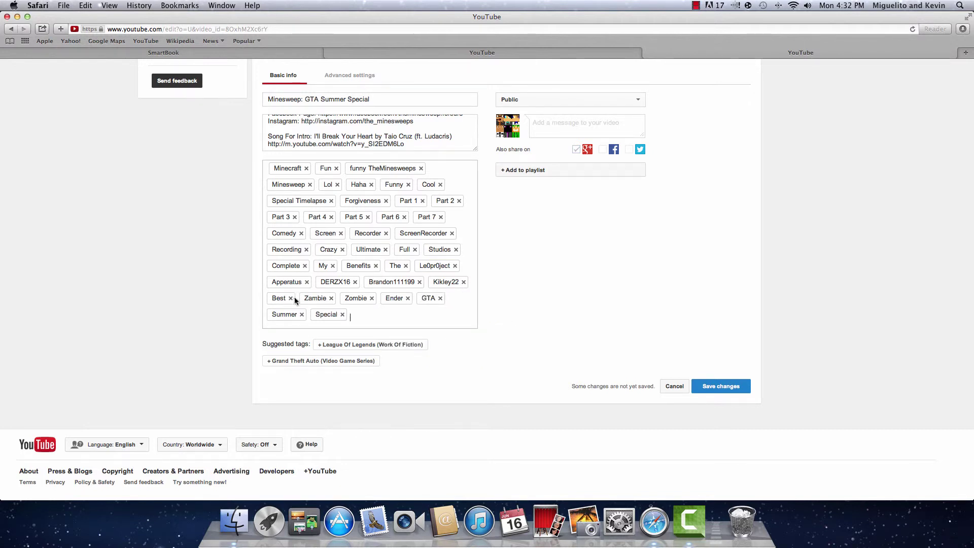
{"action": "left_click", "coordinate": [713, 386]}
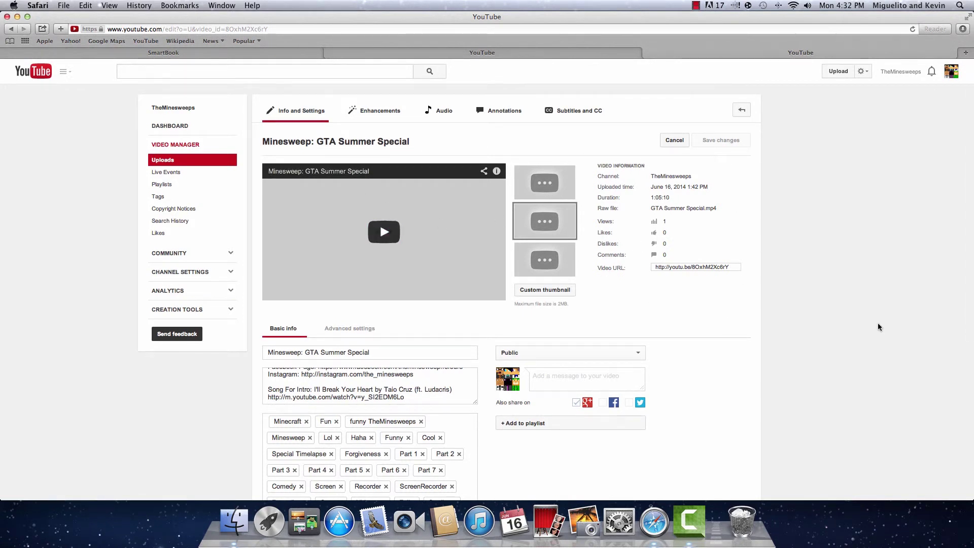
- Open the video's advanced settings and choose Gaming as the category
{"action": "scroll", "coordinate": [447, 390], "scroll_direction": "up", "scroll_amount": 10}
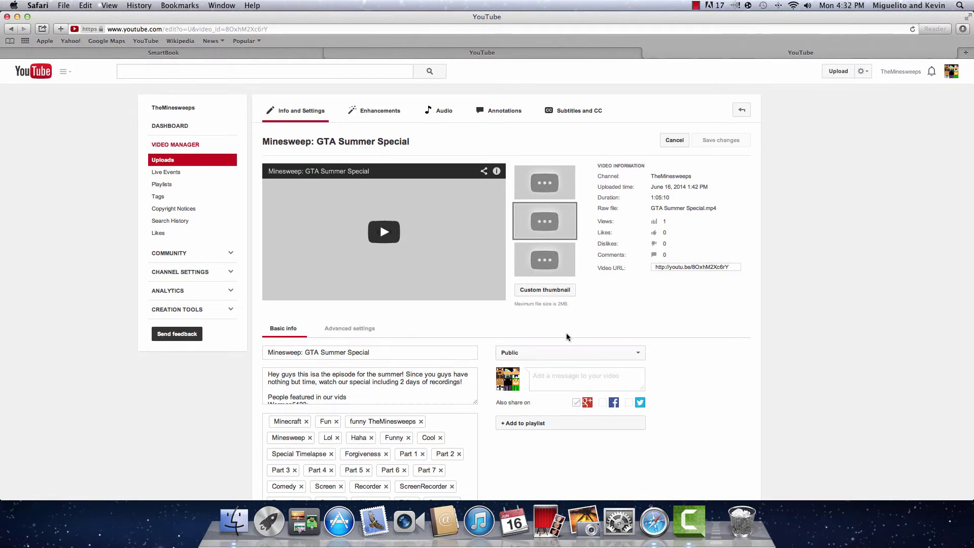
{"action": "scroll", "coordinate": [674, 356], "scroll_direction": "down", "scroll_amount": 1}
{"action": "scroll", "coordinate": [673, 357], "scroll_direction": "down", "scroll_amount": 5}
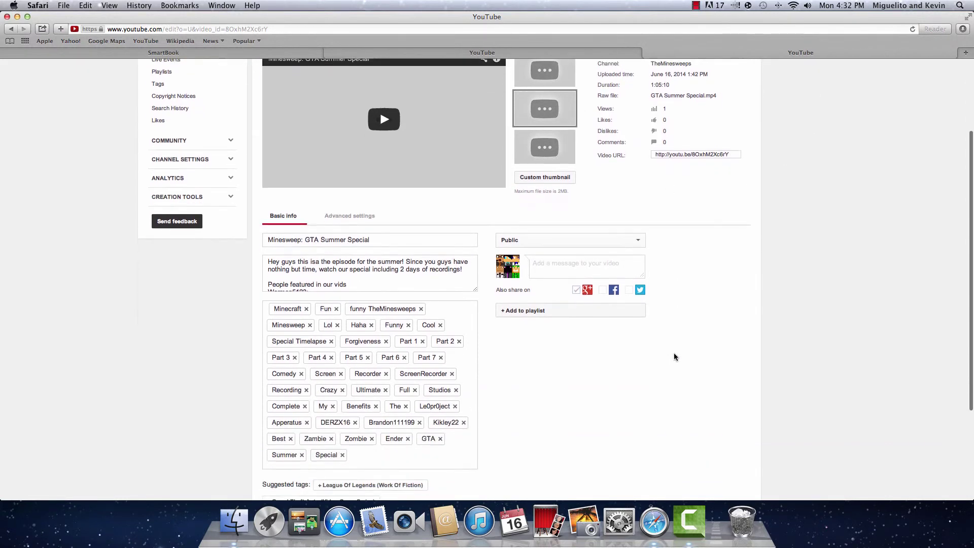
{"action": "left_click", "coordinate": [359, 213]}
{"action": "scroll", "coordinate": [395, 230], "scroll_direction": "down", "scroll_amount": 2}
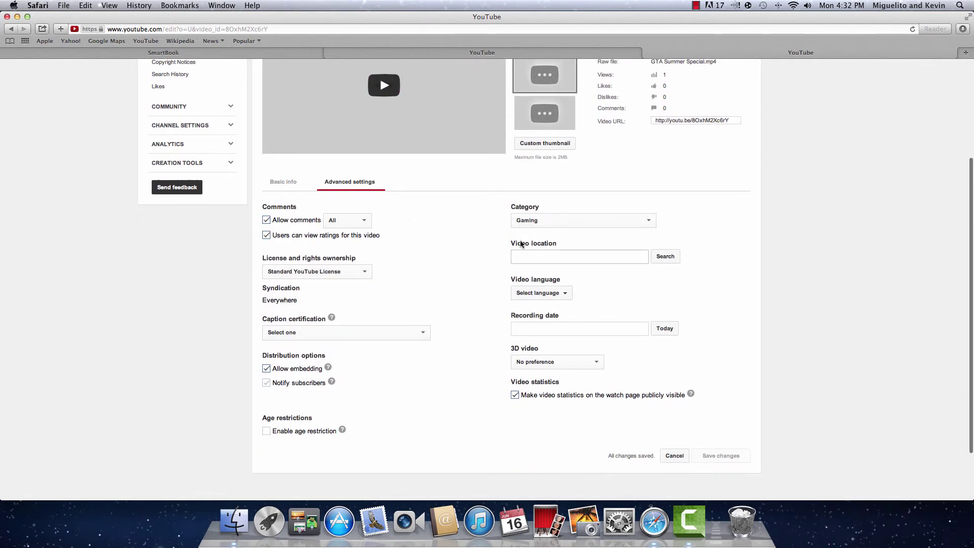
{"action": "left_click", "coordinate": [573, 257]}
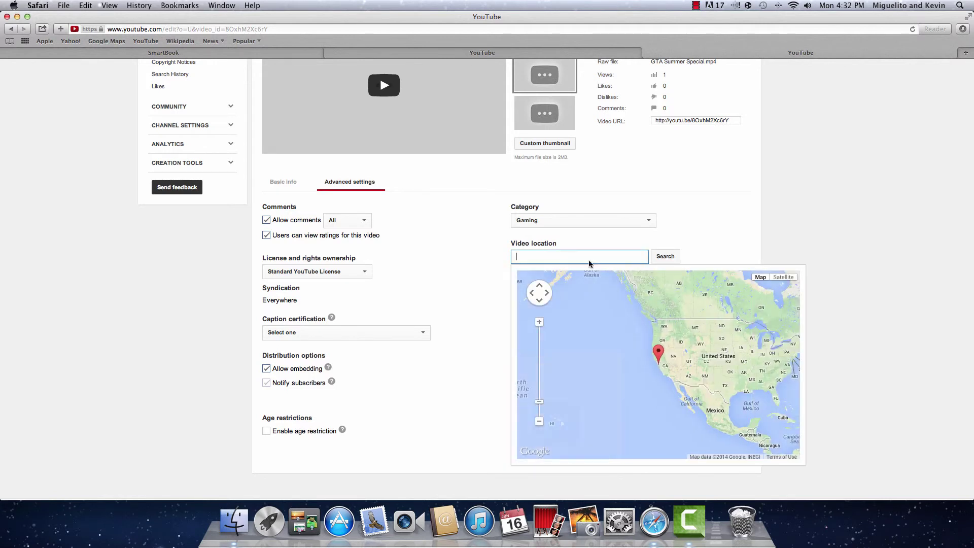
{"action": "left_click", "coordinate": [558, 221]}
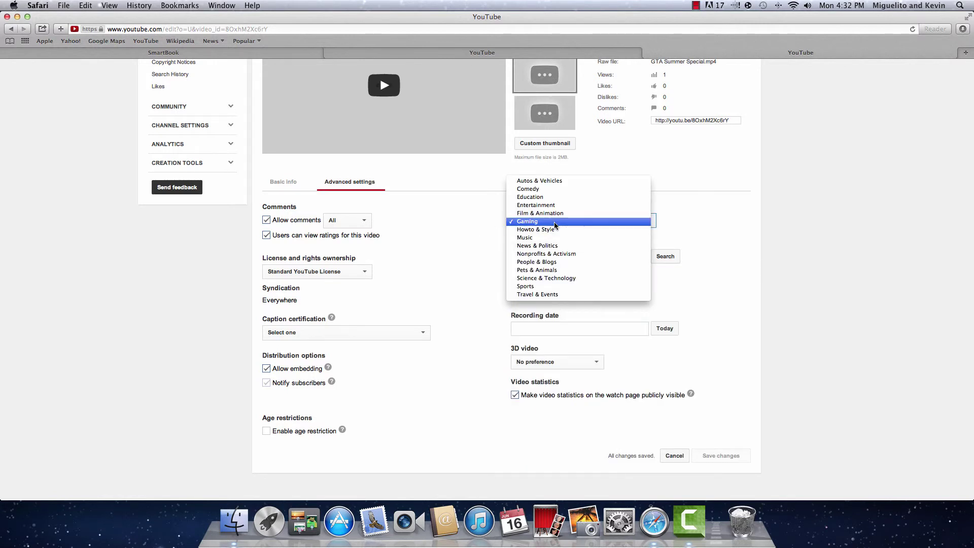
{"action": "left_click", "coordinate": [556, 223]}
- Set the recording date to today, June 16, 2014, and save the changes from the video's basic info
{"action": "left_click", "coordinate": [556, 328]}
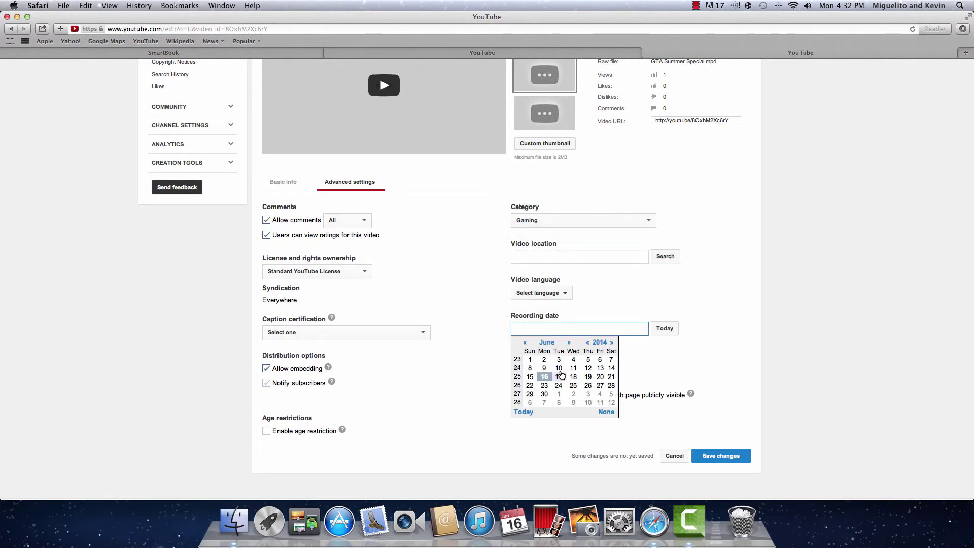
{"action": "left_click", "coordinate": [664, 330]}
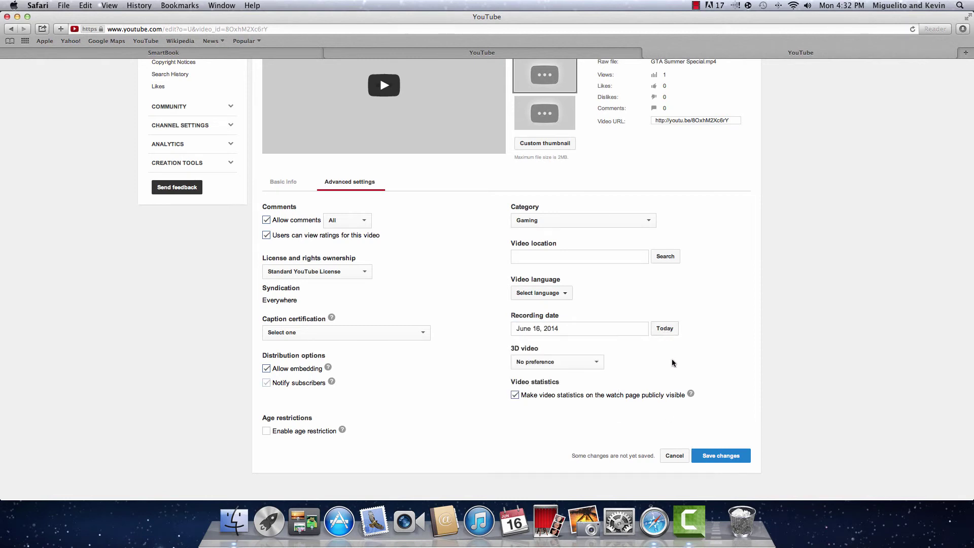
{"action": "left_click", "coordinate": [283, 181]}
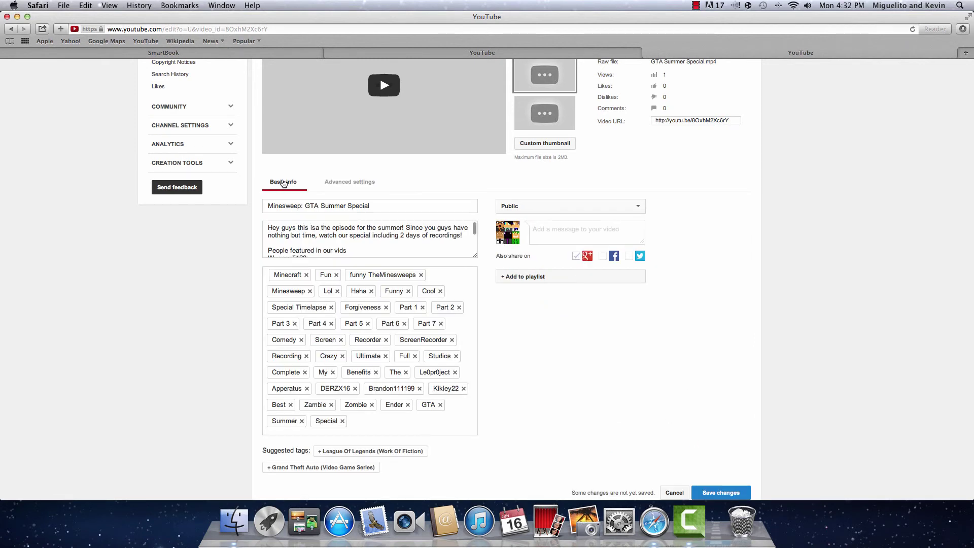
{"action": "scroll", "coordinate": [676, 437], "scroll_direction": "down", "scroll_amount": 2}
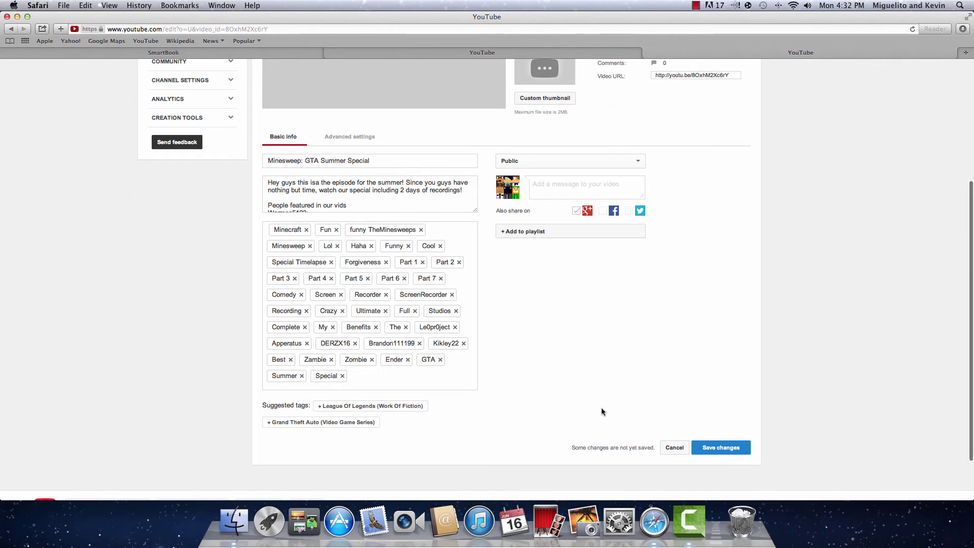
{"action": "scroll", "coordinate": [600, 412], "scroll_direction": "down", "scroll_amount": 3}
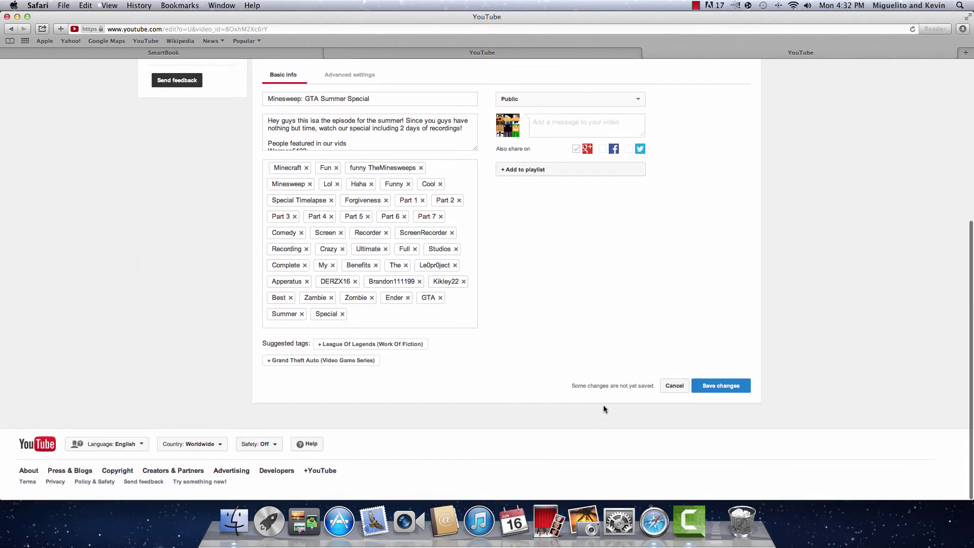
{"action": "left_click", "coordinate": [733, 387]}
{"action": "scroll", "coordinate": [521, 310], "scroll_direction": "up", "scroll_amount": 1}
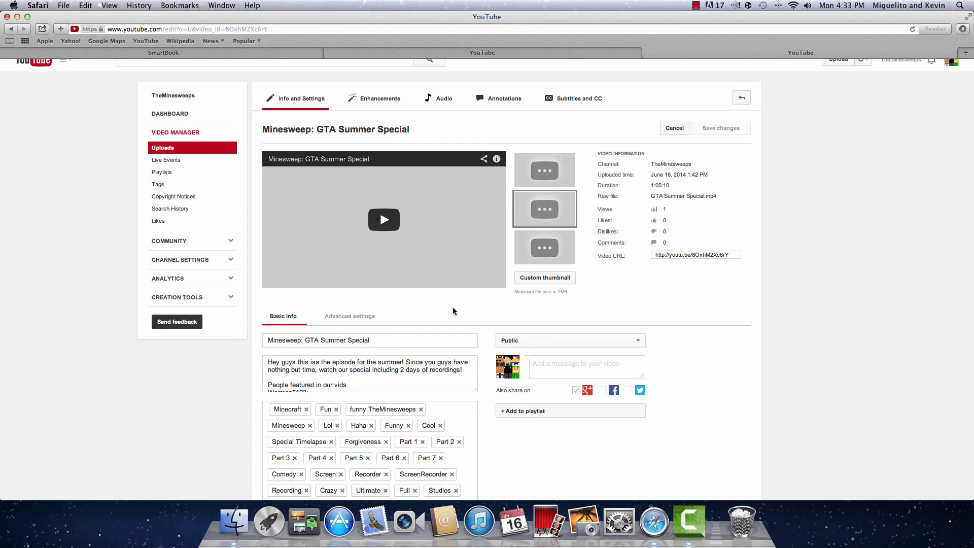
{"action": "scroll", "coordinate": [475, 309], "scroll_direction": "up", "scroll_amount": 2}
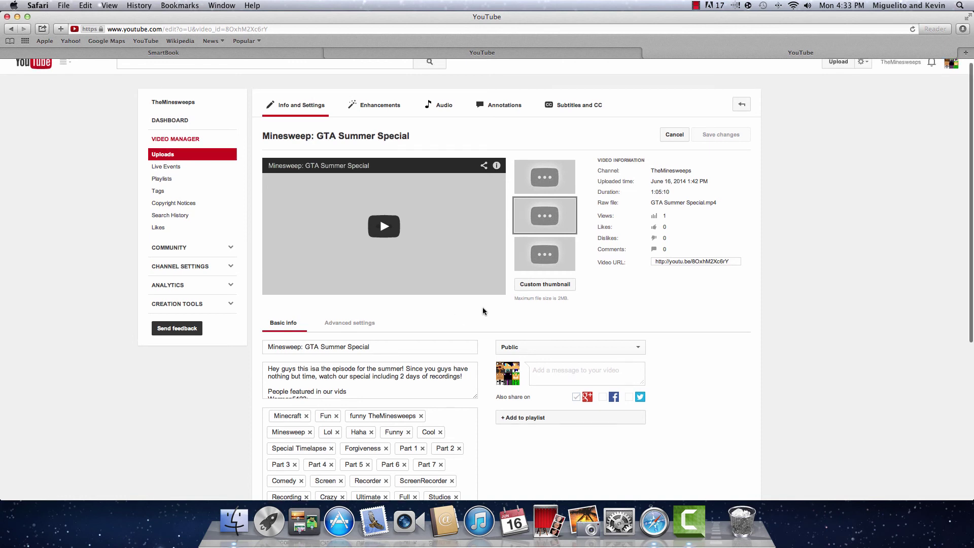